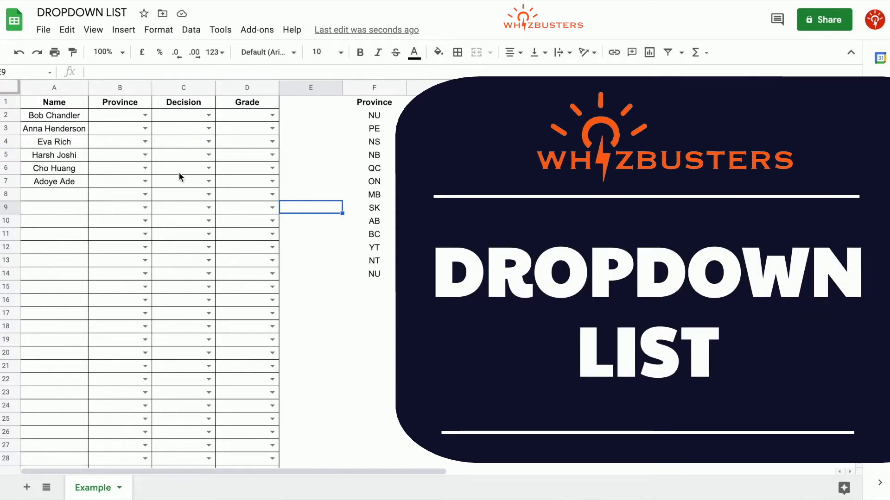
View the drop-down options available in the first Province cell, B2
click(145, 115)
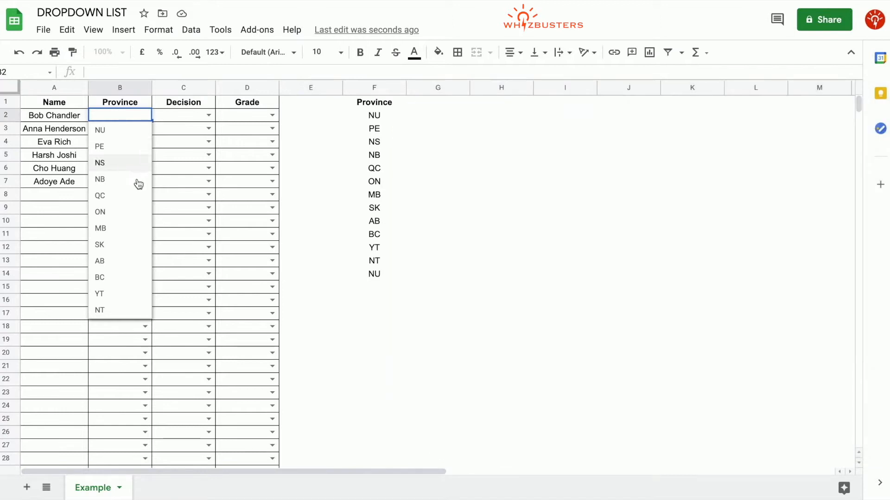
click(222, 149)
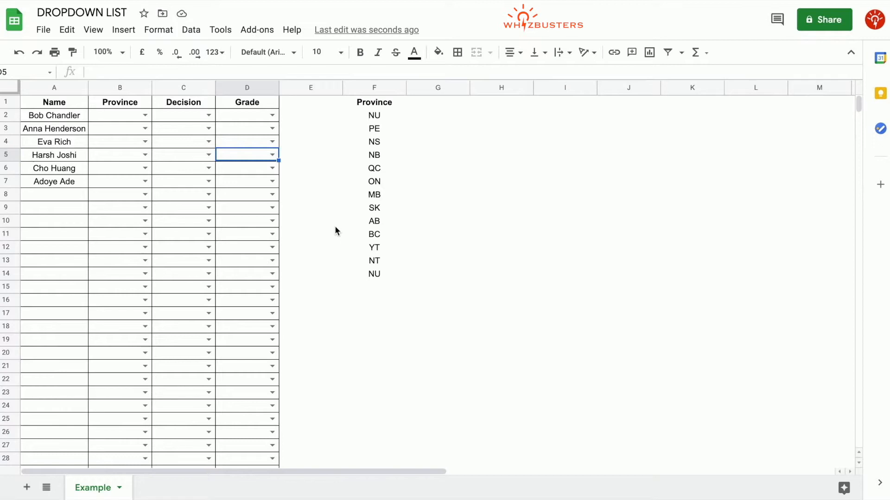
Start a data validation rule for Province cells B2:B1000 with the criteria List from a range
click(125, 118)
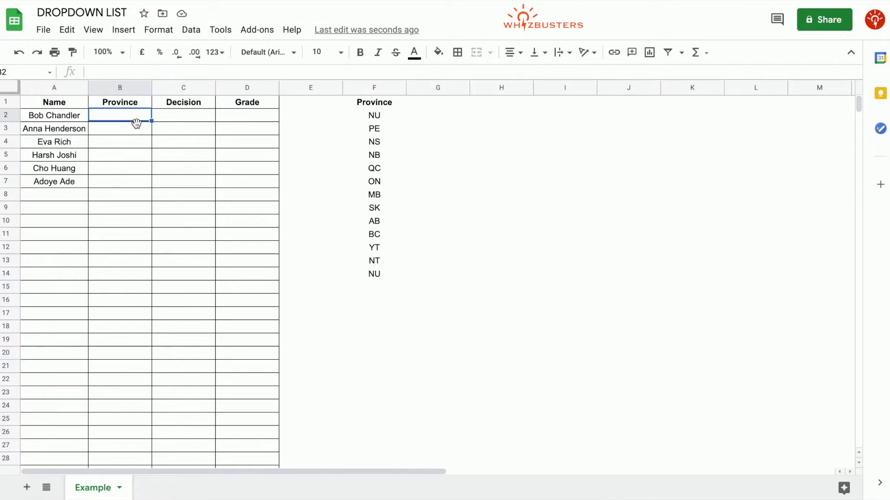
key(ctrl+shift+Down)
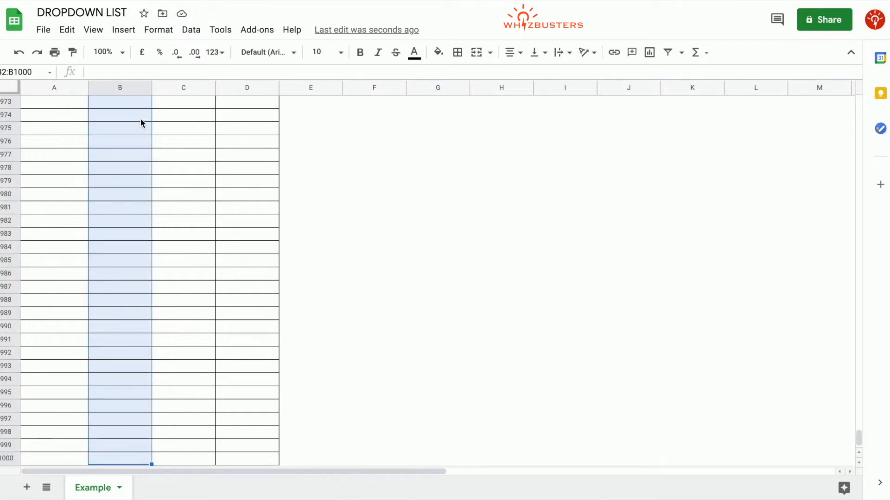
scroll(144, 205, up, 10)
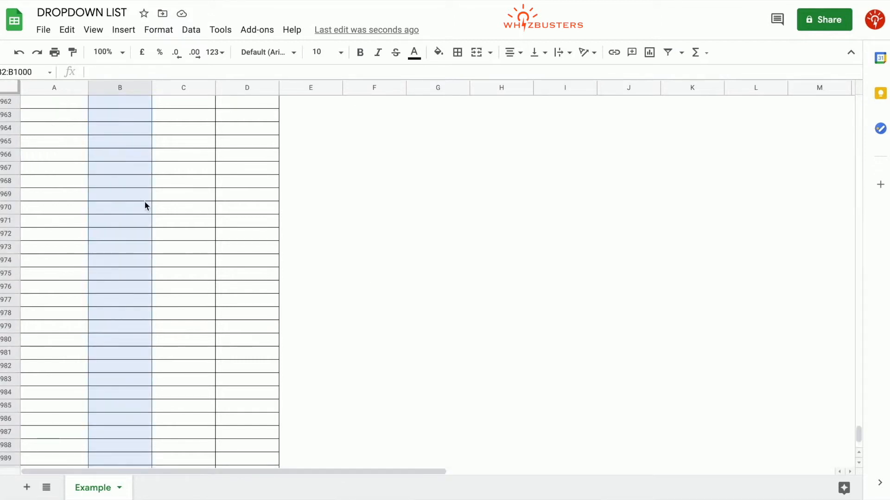
drag(857, 422, 858, 142)
drag(877, 105, 876, 98)
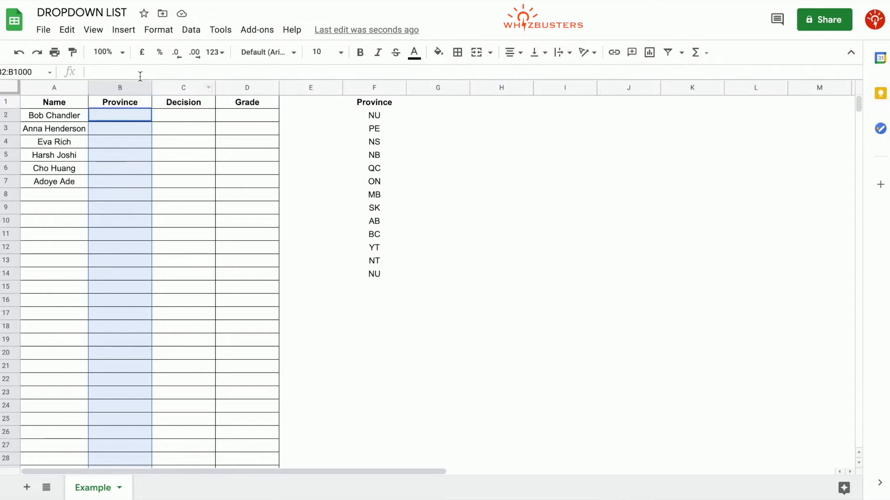
click(190, 30)
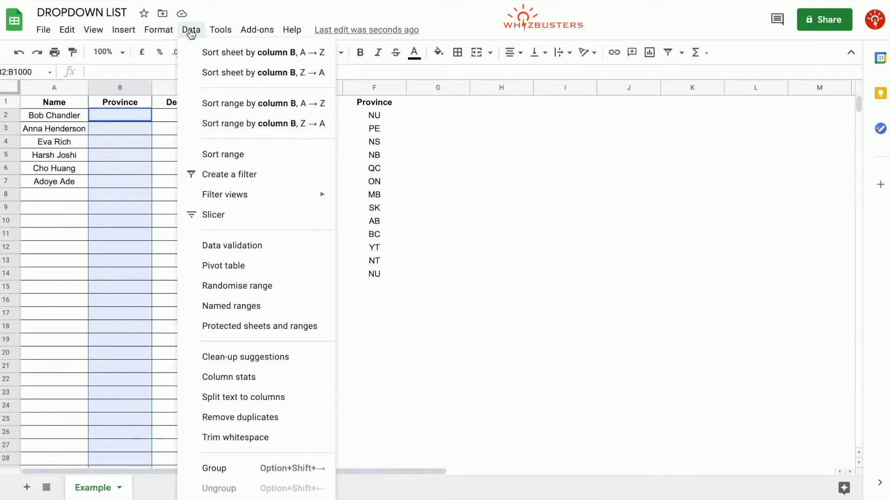
click(240, 249)
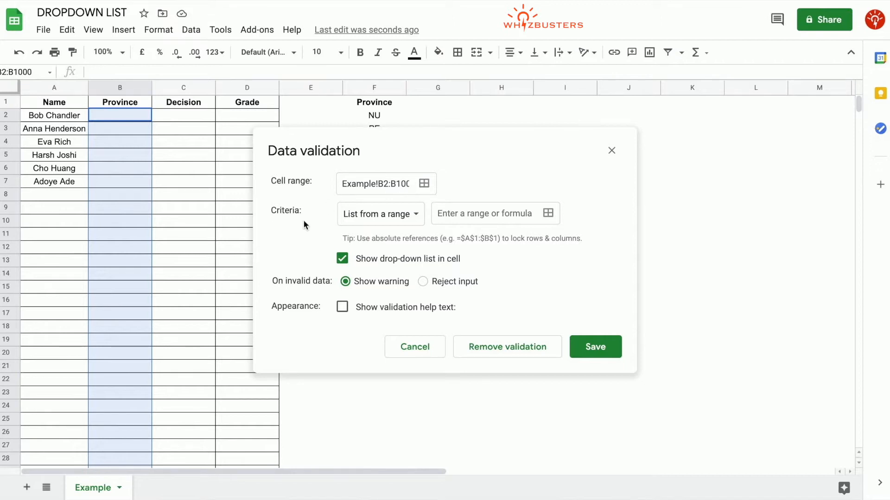
click(423, 224)
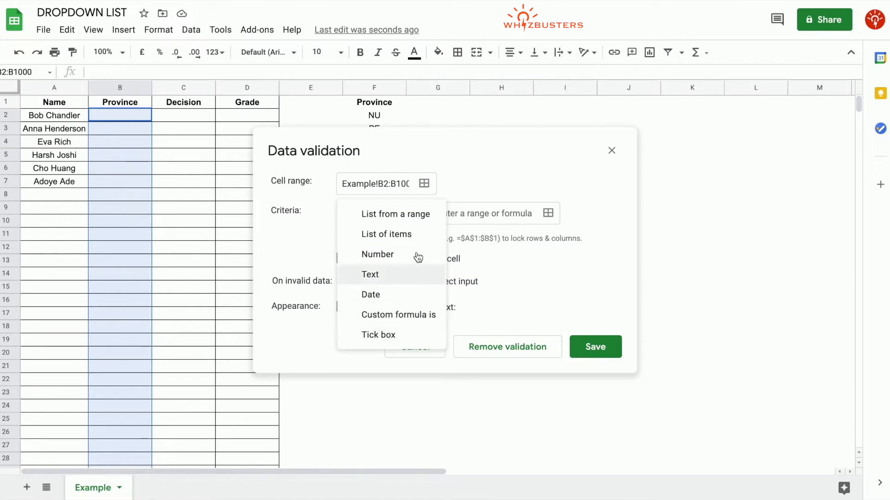
click(420, 222)
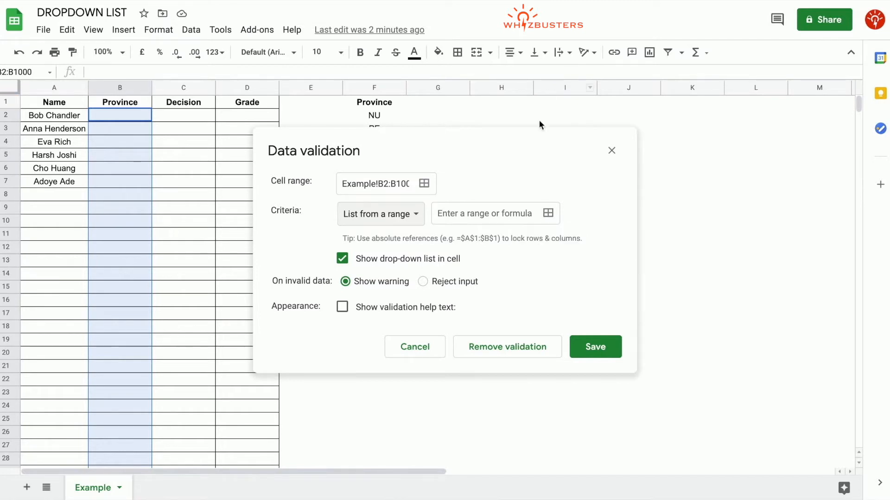
Set the rule's source to the province codes in column F using the absolute range $F$2:$F$14
drag(535, 143, 737, 115)
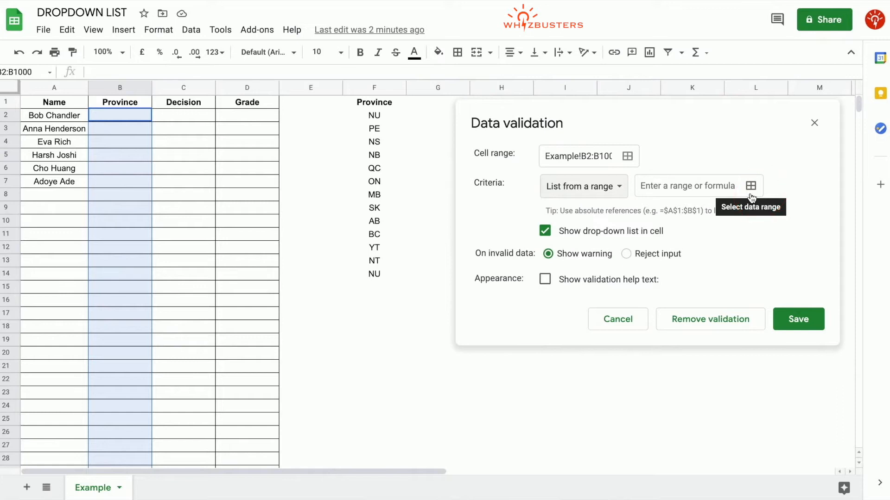
click(751, 187)
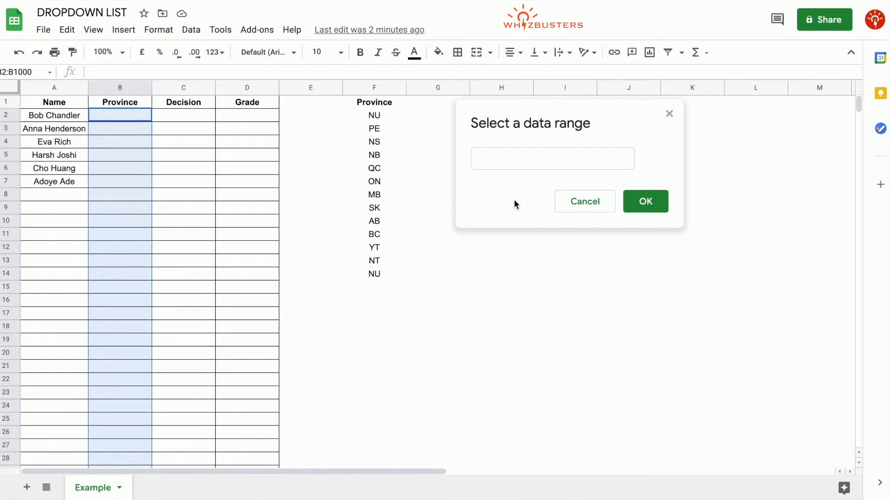
click(532, 158)
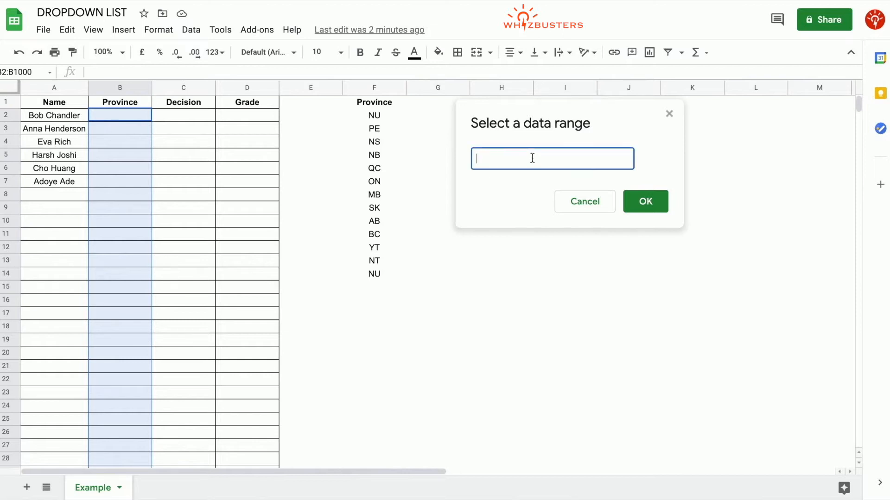
drag(381, 114, 385, 271)
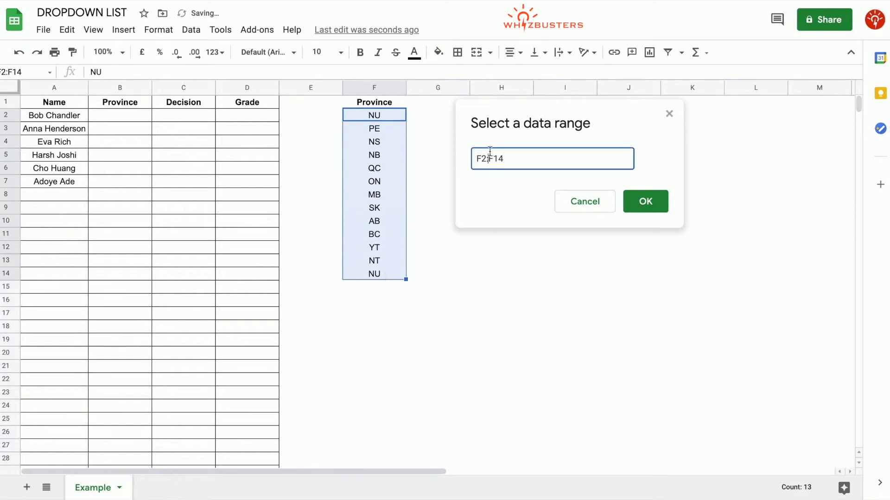
click(477, 158)
text($)
key(Right)
text($)
key(Right)
key(Right)
text($)
key(Right)
text($)
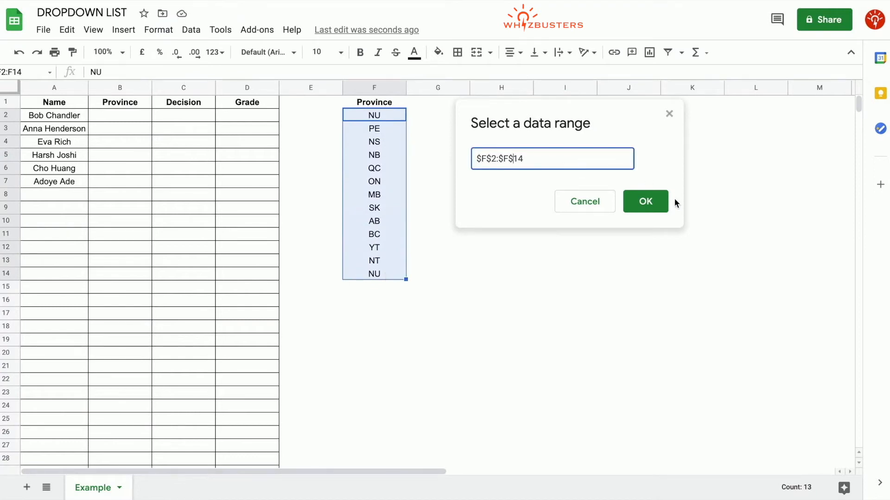
click(665, 205)
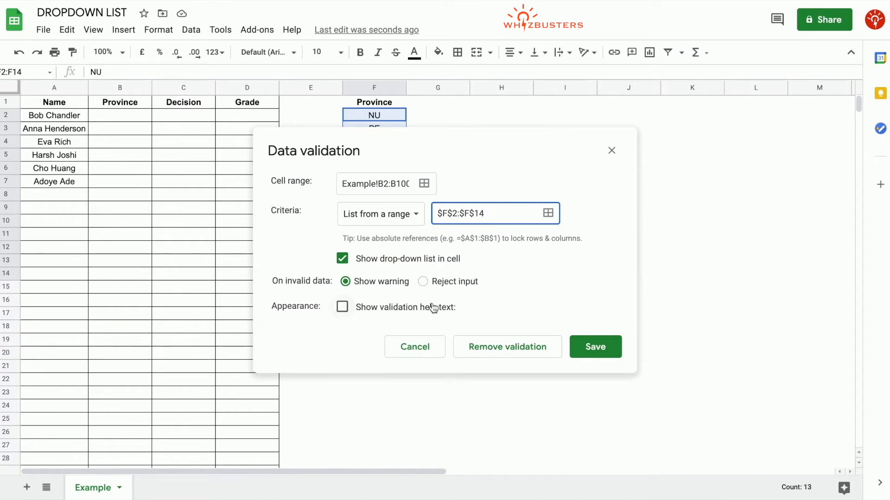
Set invalid data to Reject input, enable the validation help text, and save the rule
click(423, 282)
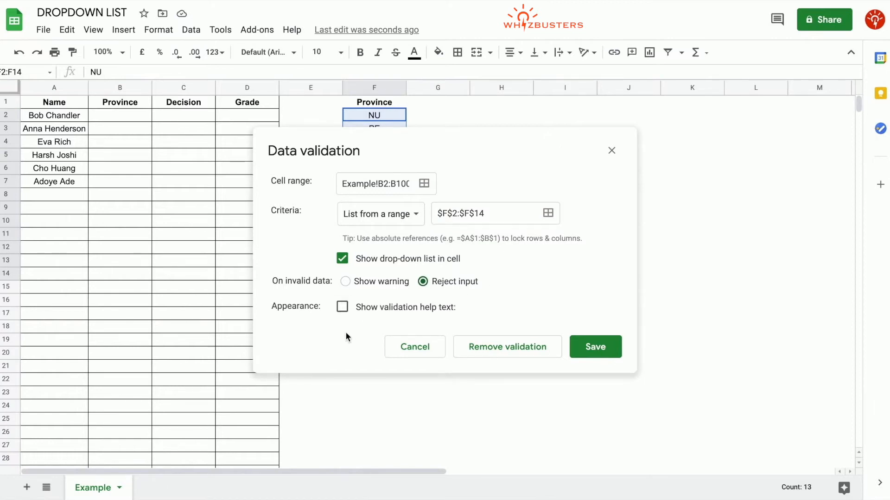
click(342, 311)
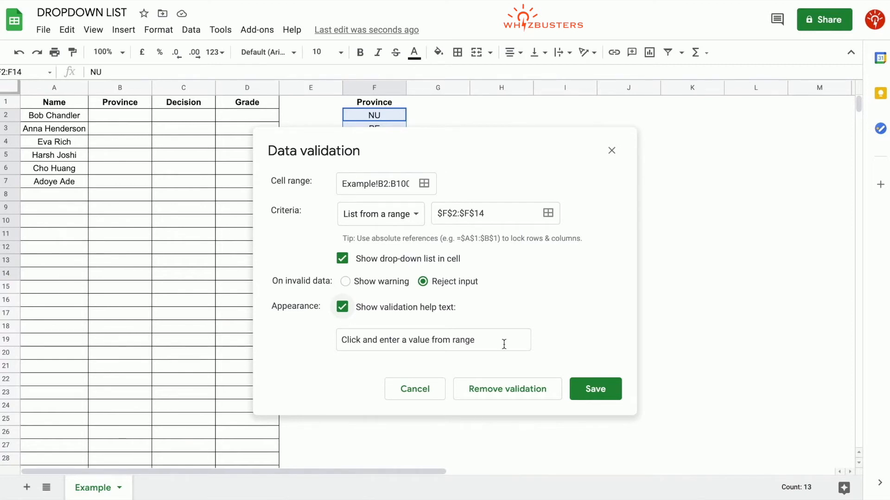
click(581, 389)
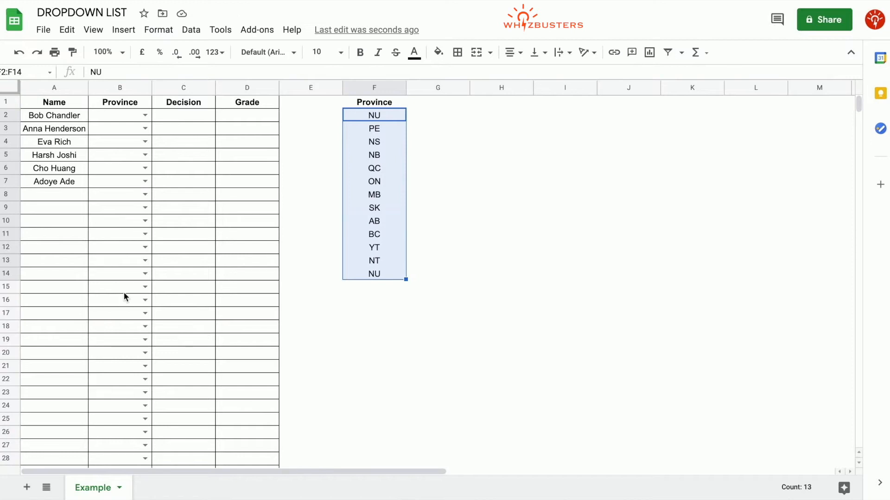
Choose AB from the Province drop-down list in cell B2
click(145, 114)
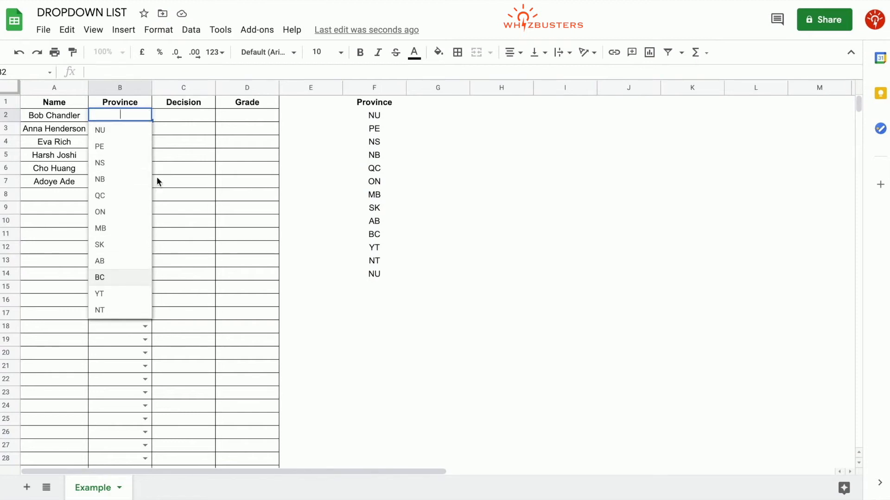
click(109, 262)
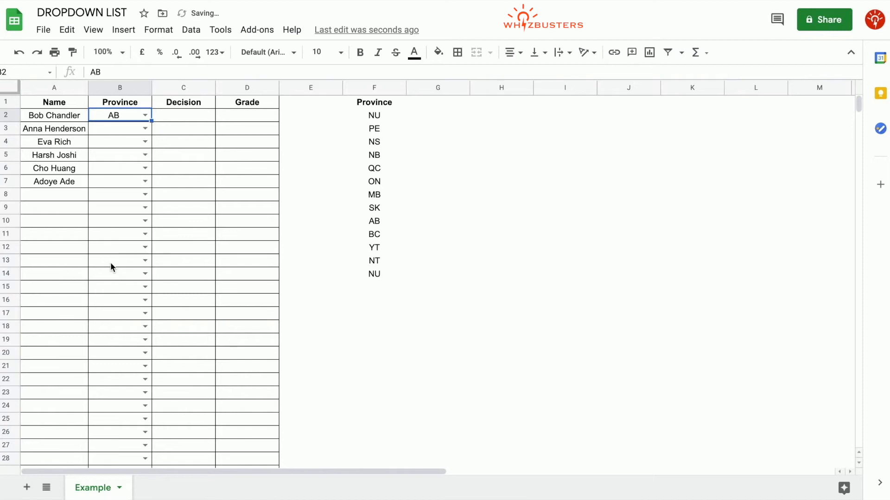
Try to enter the unlisted value TX in Province cell B3 and dismiss the resulting message
key(Down)
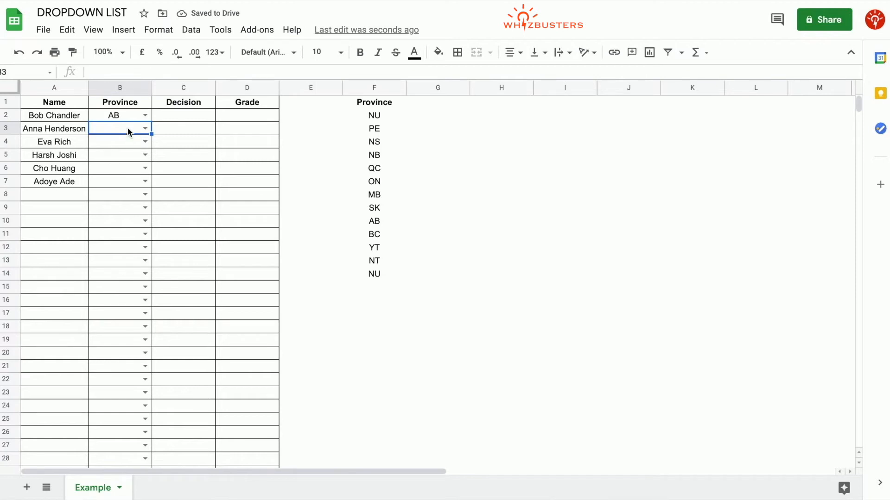
text(TX)
key(Return)
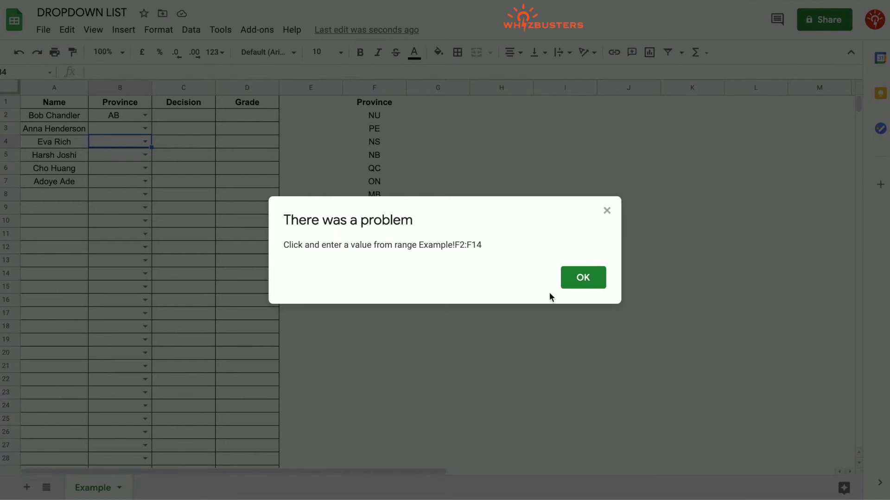
click(585, 286)
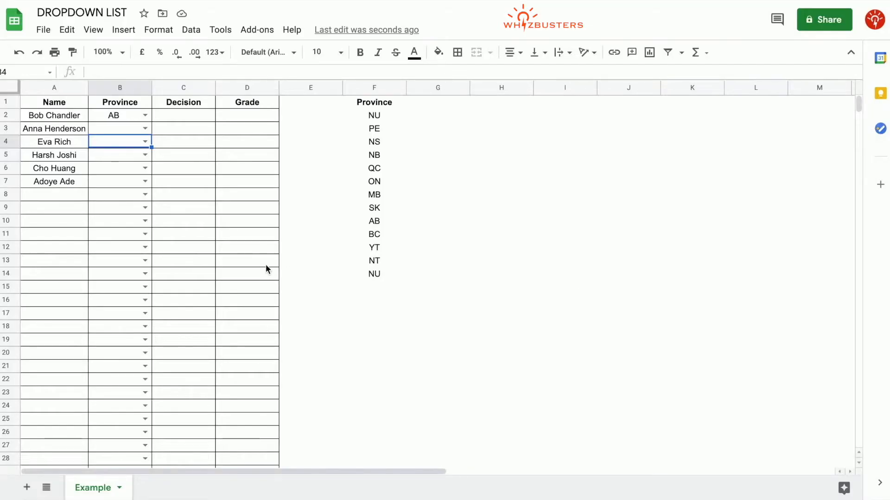
Turn off Show drop-down list in cell in the validation rule for Province cells B2:B1000 and save it
click(134, 123)
key(Up)
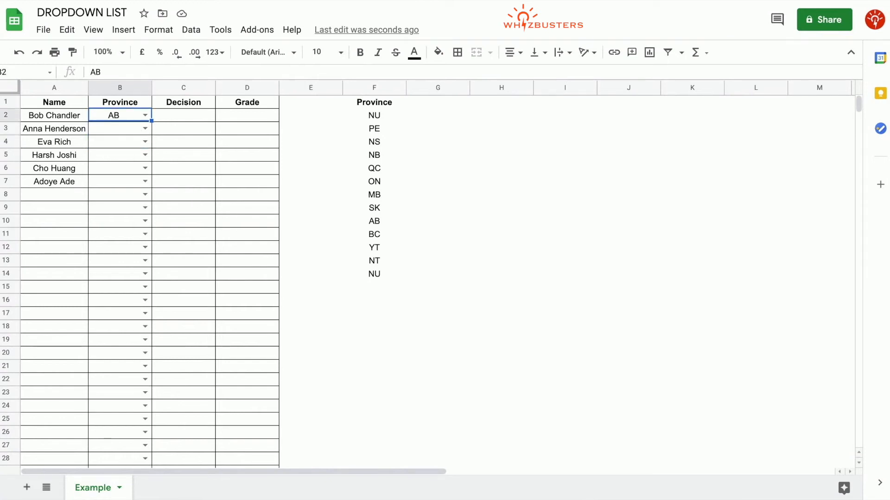
key(ctrl+shift+Down)
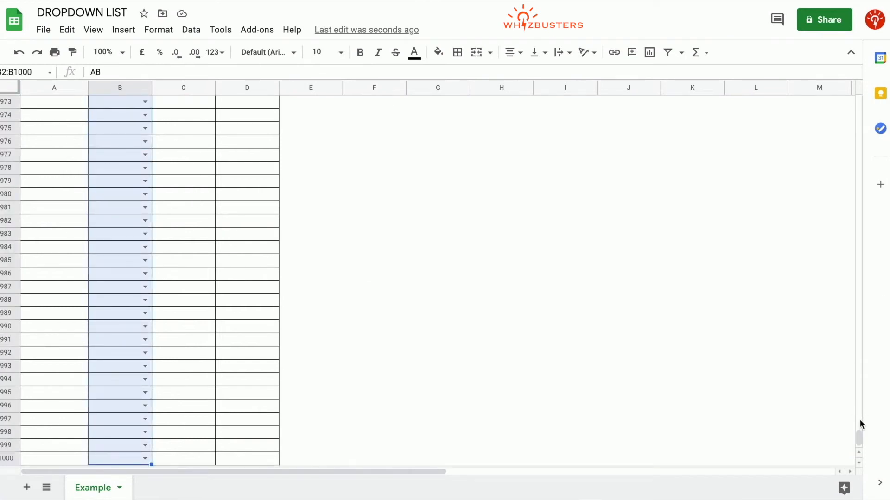
drag(858, 437, 858, 65)
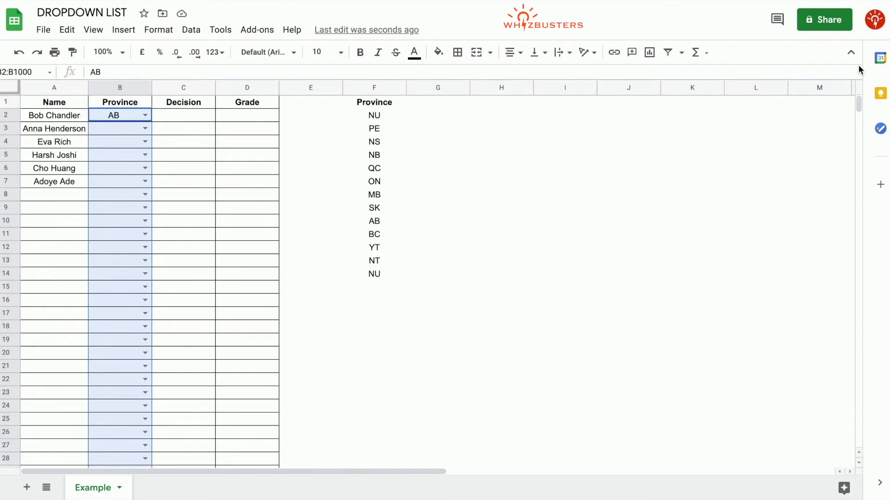
click(199, 30)
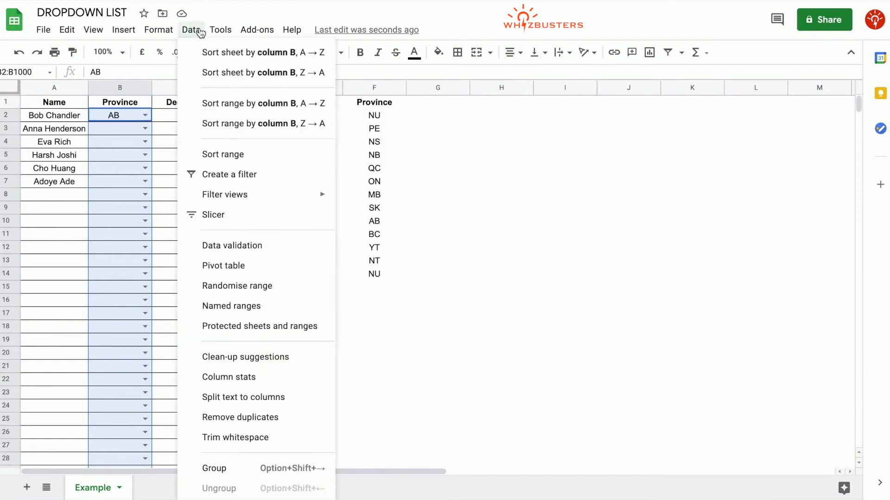
click(248, 250)
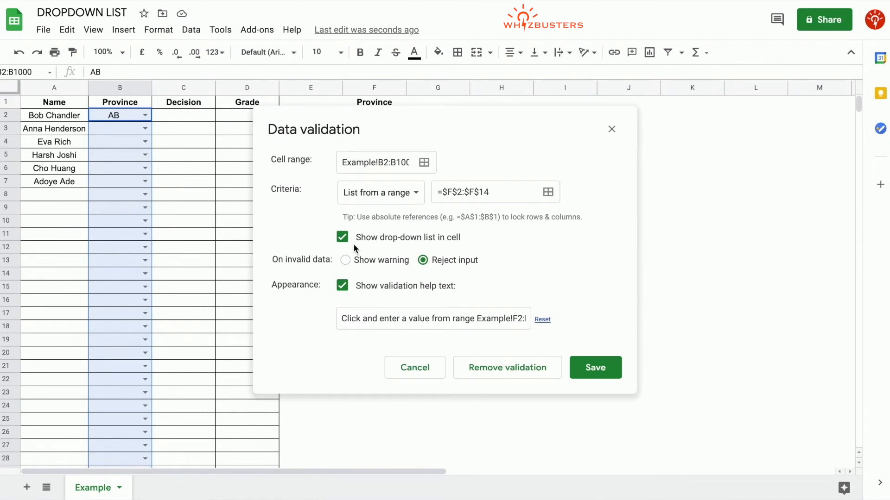
click(342, 238)
click(593, 368)
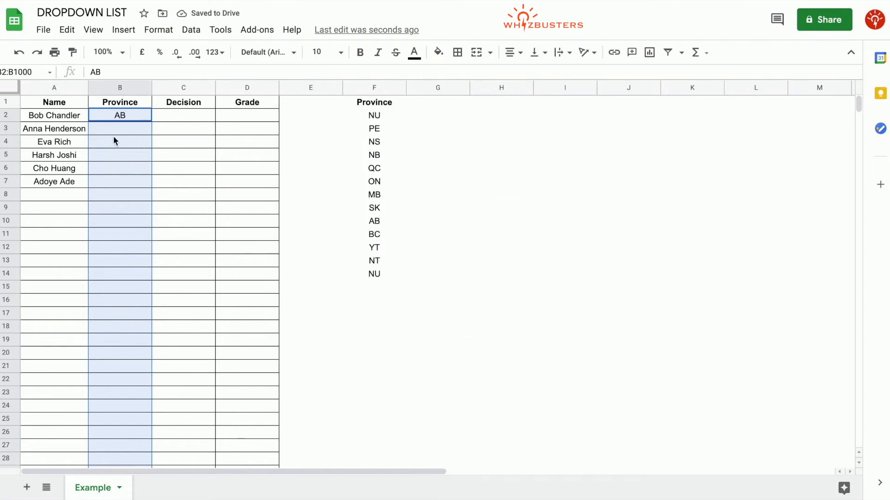
Choose NU from the validation options for Province cell B3
double_click(138, 133)
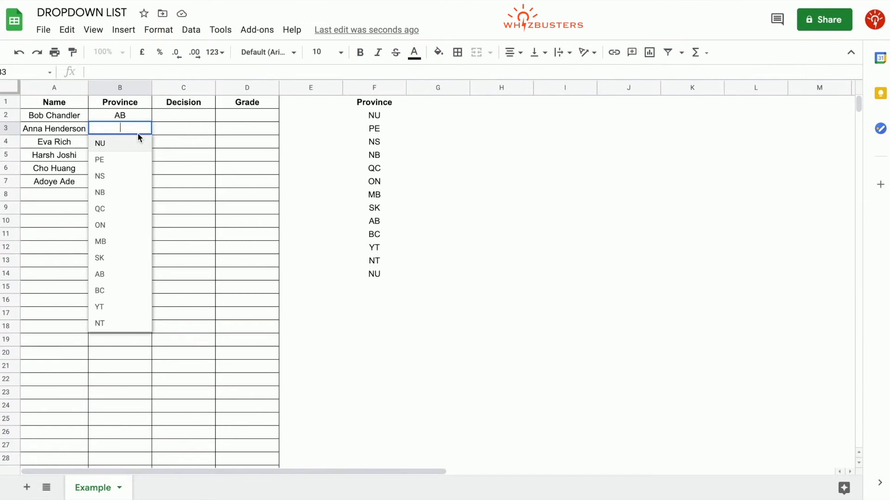
key(Return)
Turn on the in-cell drop-down list and set invalid data to Show warning in the validation rule for Province cells B2:B1000, and save it
click(138, 118)
key(shift+Down)
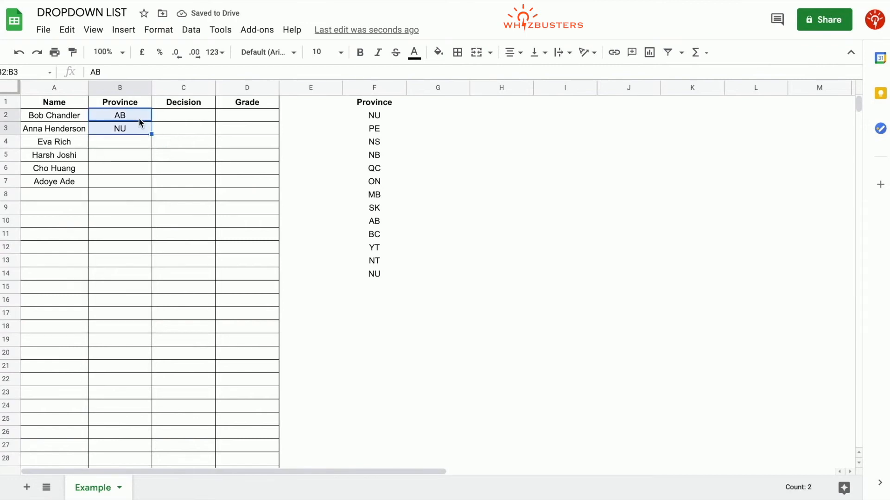
key(ctrl+shift+Down)
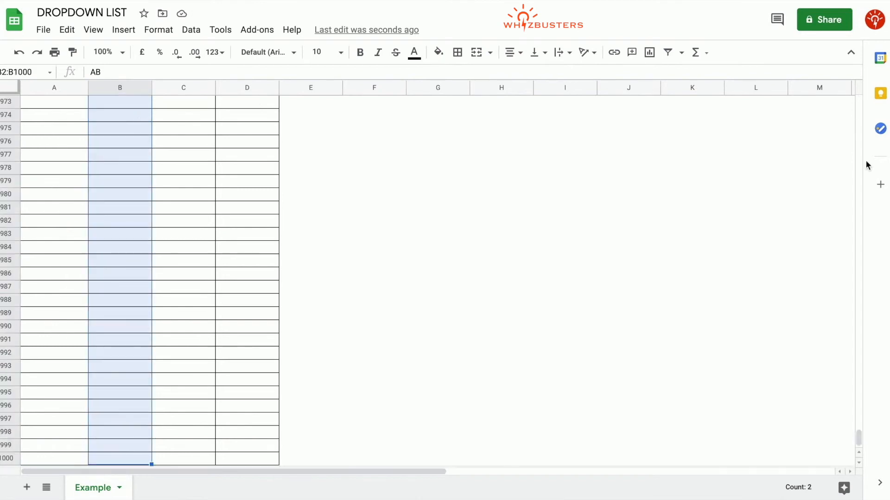
drag(860, 445, 857, 86)
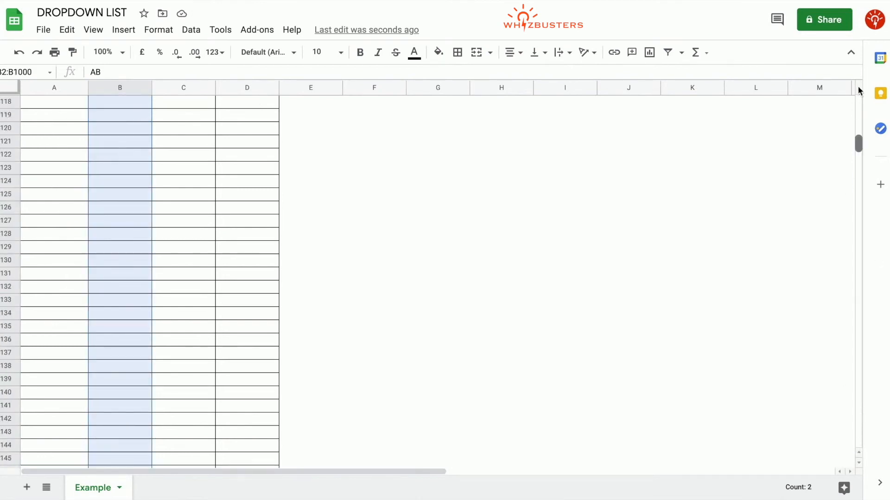
click(191, 30)
click(274, 246)
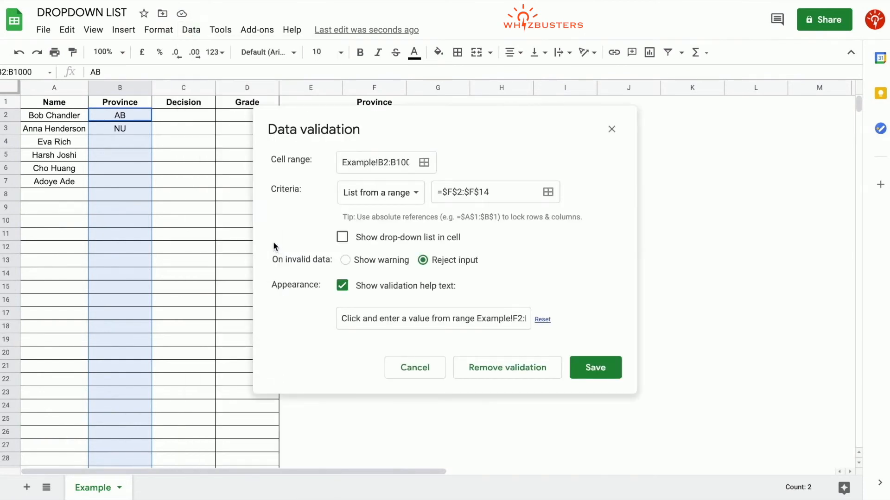
click(347, 242)
click(346, 261)
click(593, 367)
Enter the unlisted value TX in Province cell B6 and inspect the cell's validation warning
click(127, 139)
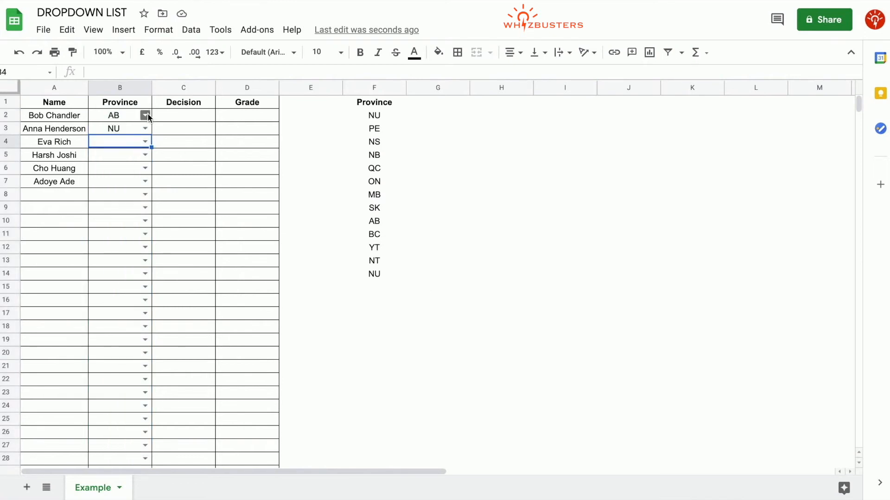
click(132, 173)
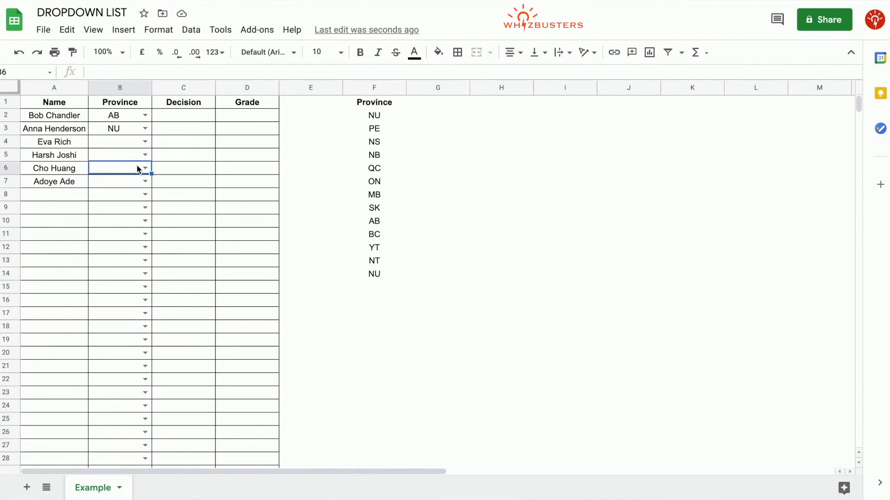
text(TX)
key(Return)
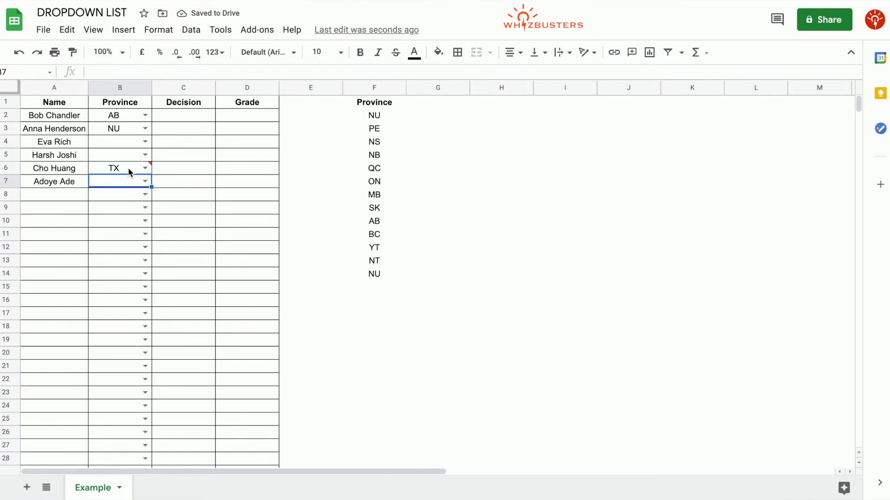
click(129, 173)
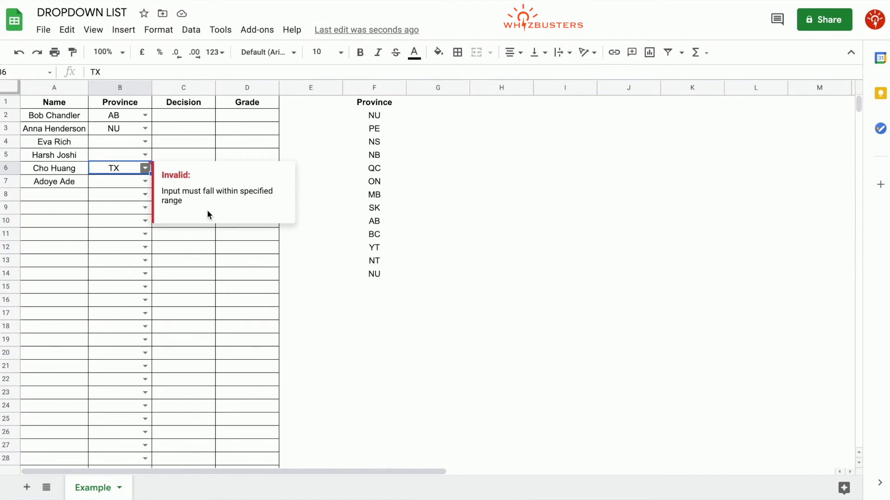
Remove the data validation from Province cells B2:B1000 and check that the cells have no drop-down lists
click(128, 118)
key(shift+Down)
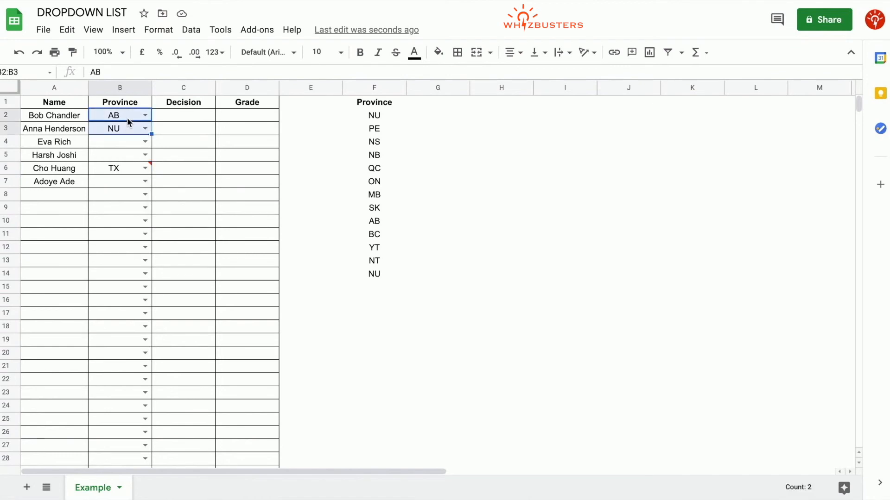
key(ctrl+shift+Down)
key(ctrl+shift+Down)
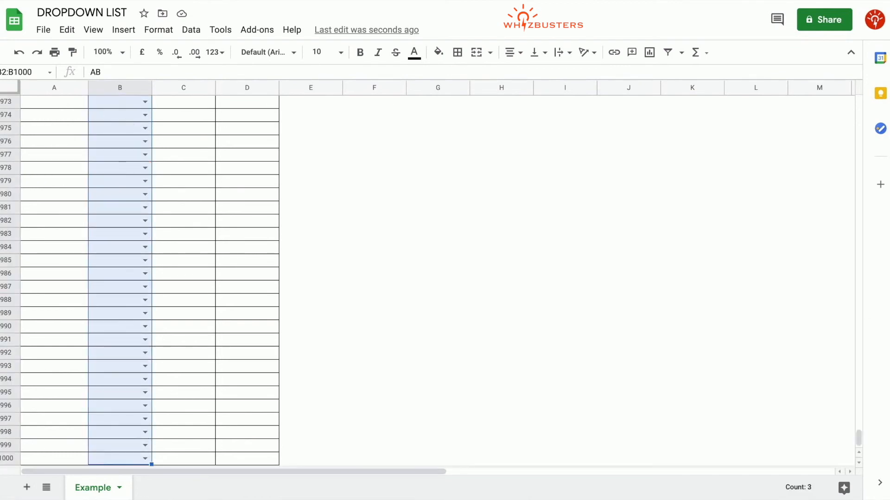
click(190, 30)
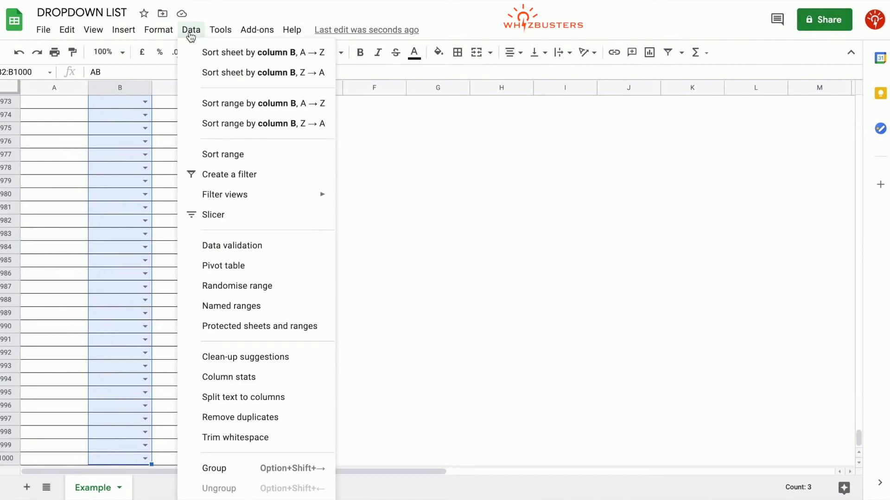
click(218, 251)
click(509, 369)
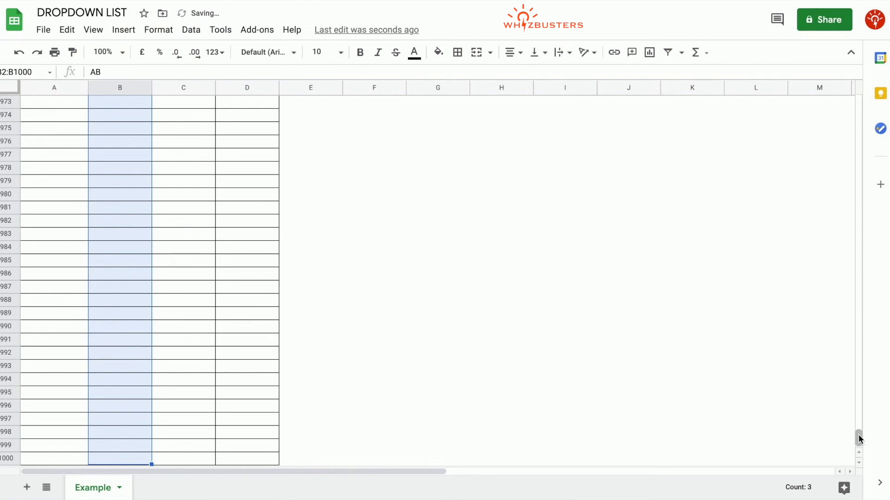
drag(858, 437, 857, 84)
click(122, 197)
double_click(128, 145)
click(161, 172)
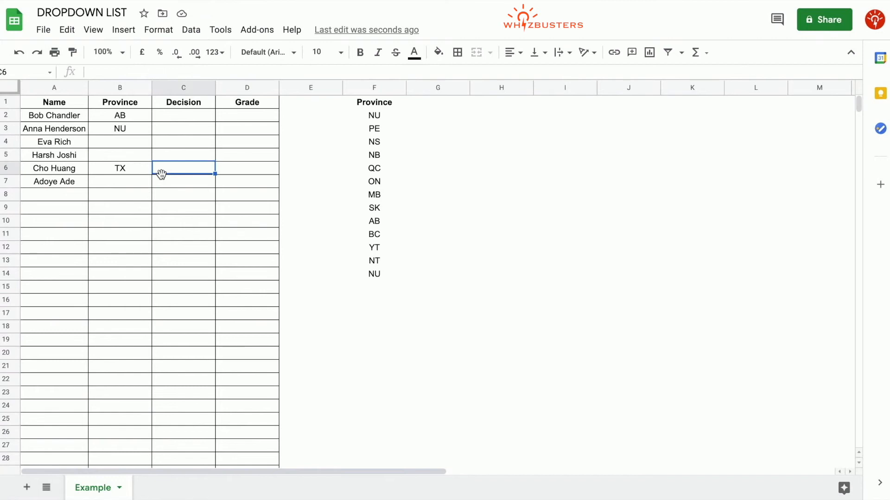
Clear the province values from cells B2:B6
drag(134, 116, 132, 167)
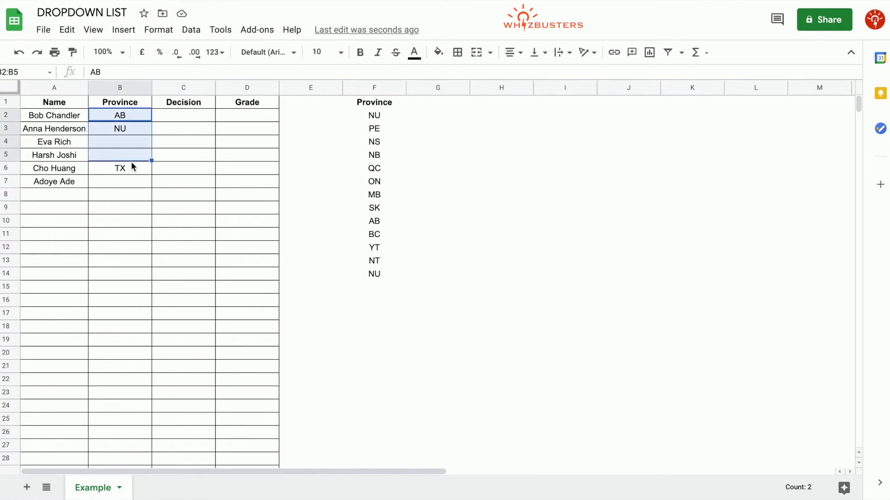
key(Delete)
click(149, 200)
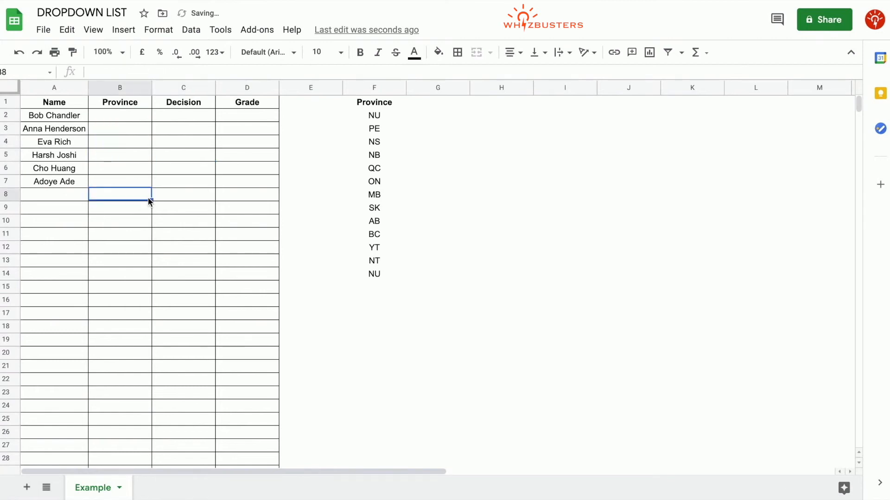
Undo the recent edits back to the Province column with in-cell drop-down lists and only AB chosen in B2
key(ctrl+z)
key(ctrl+z)
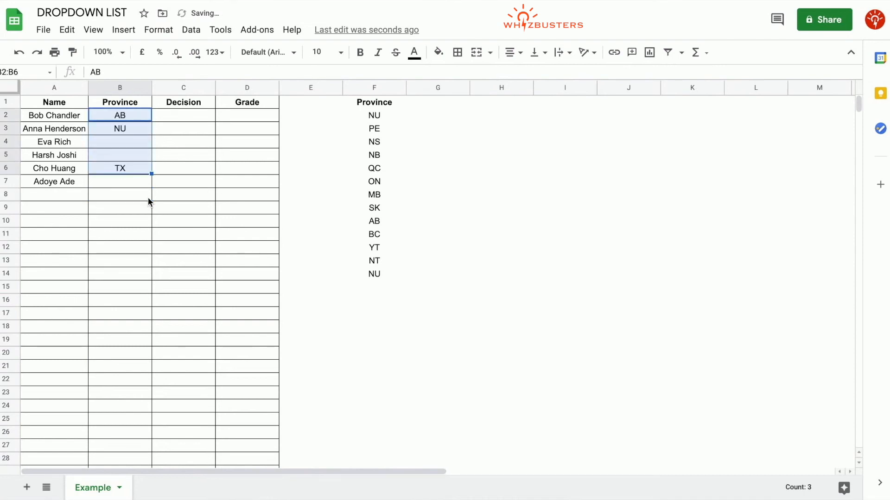
key(ctrl+z)
key(ctrl+z)
key(ctrl+z)
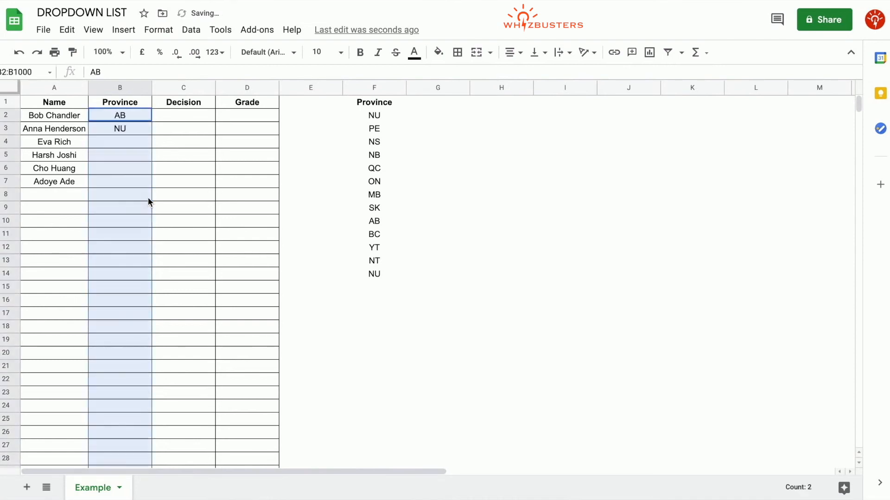
key(ctrl+z)
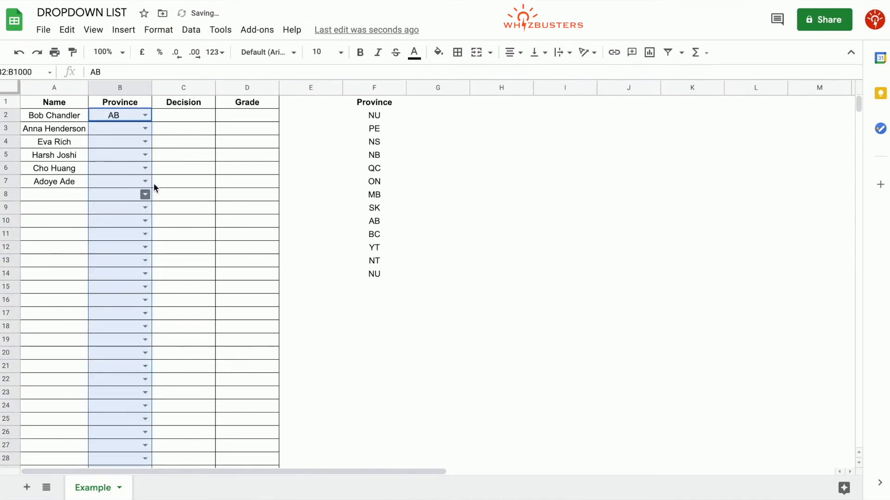
Choose MB from the Province drop-down list in cell B3
click(153, 168)
click(144, 129)
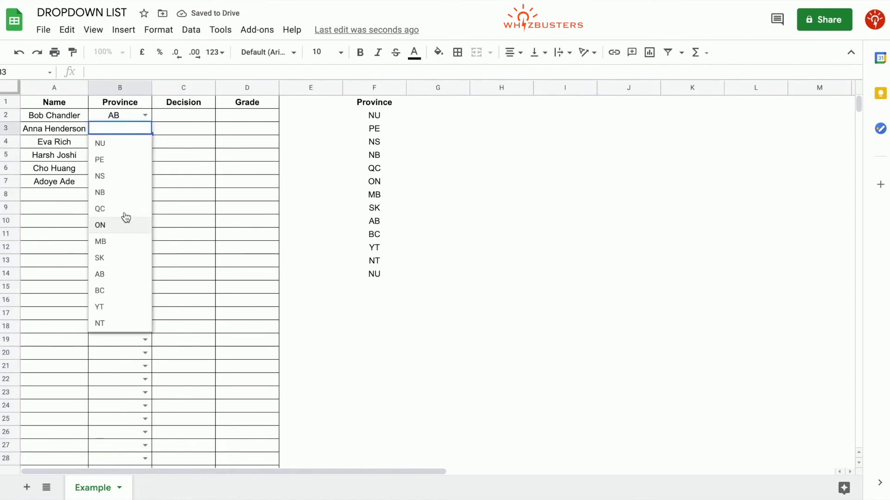
key(Return)
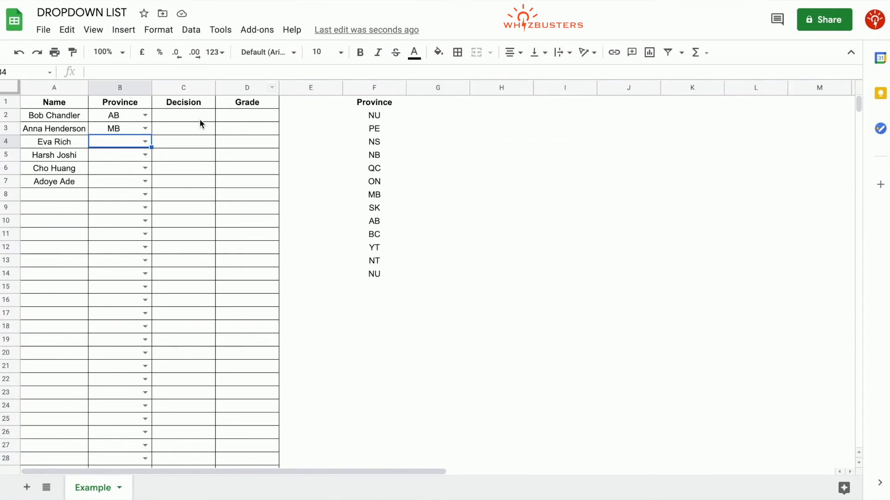
Add and save a list-of-items validation rule for Decision cells C2:C1000 with the items Yes,No,Undecided, rejecting invalid input
click(199, 119)
key(ctrl+shift+Down)
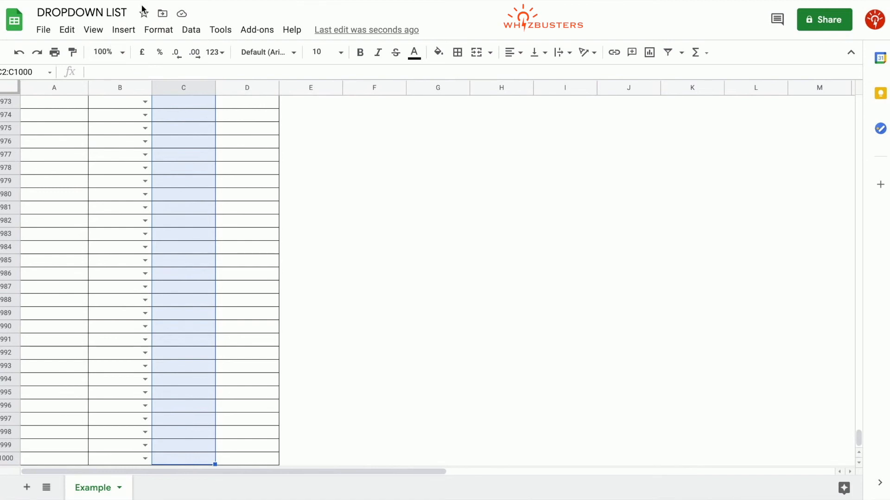
click(191, 31)
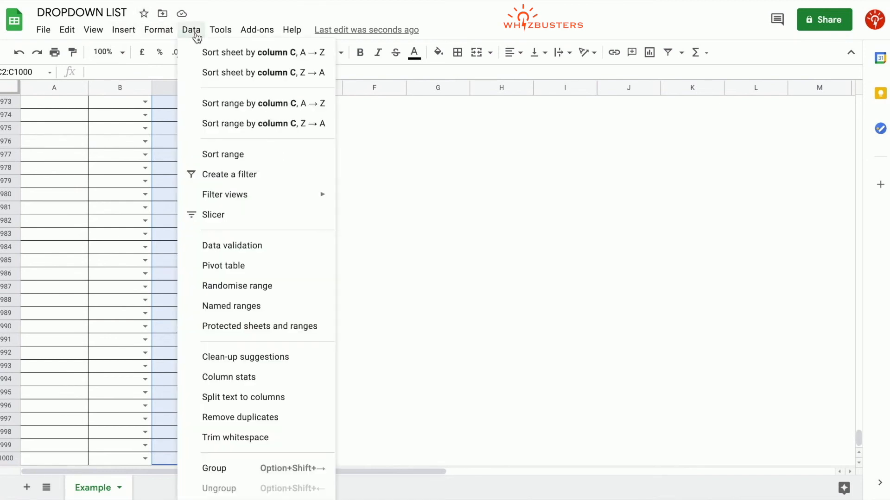
click(237, 246)
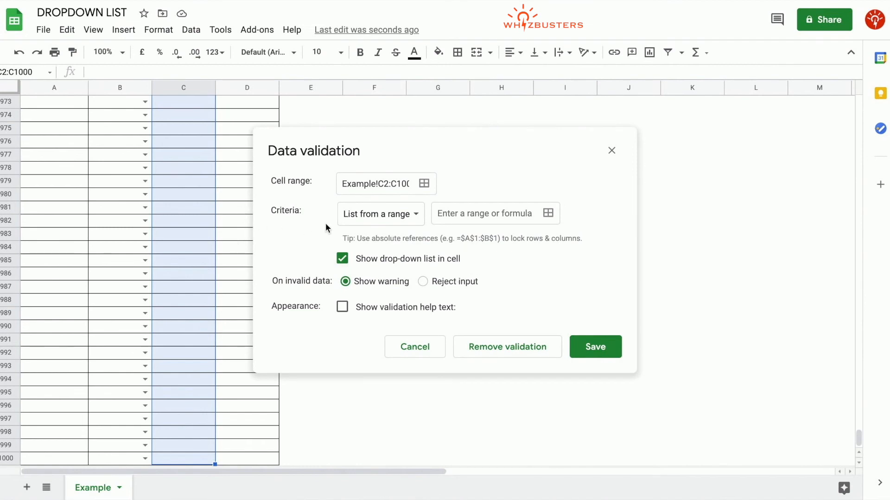
click(415, 224)
click(415, 239)
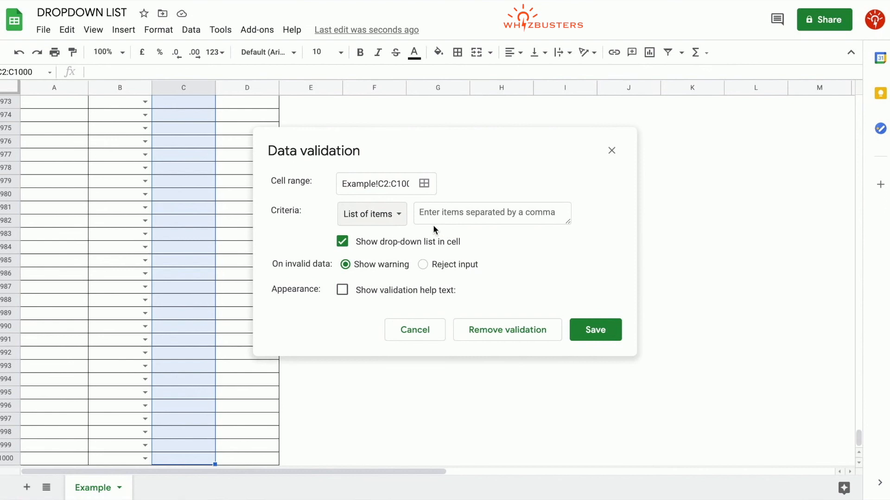
click(514, 219)
text(Yes)
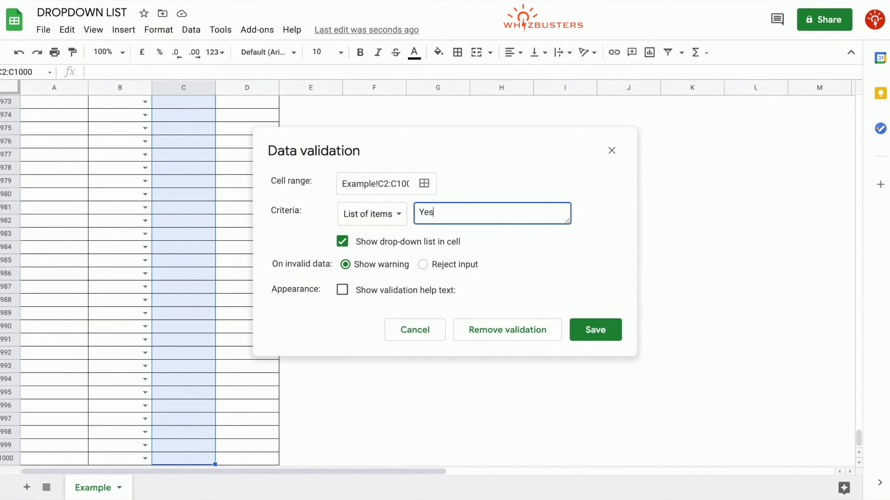
text(,No,Undecided)
click(423, 264)
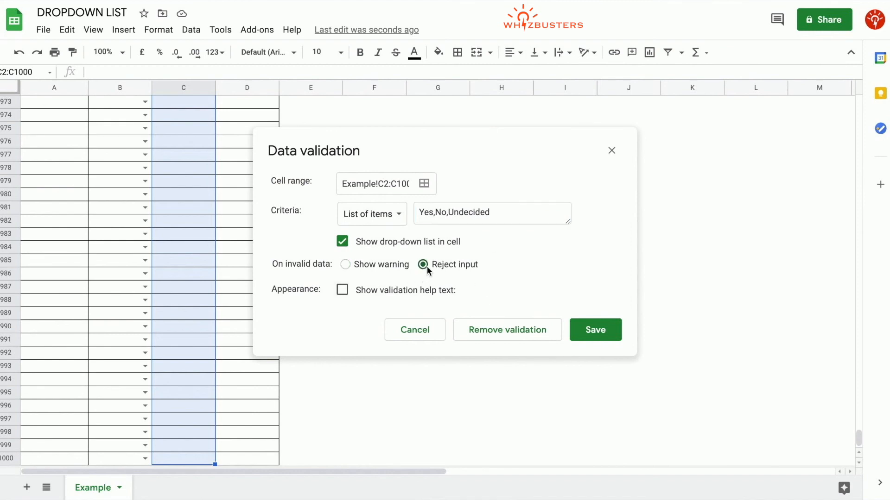
click(605, 336)
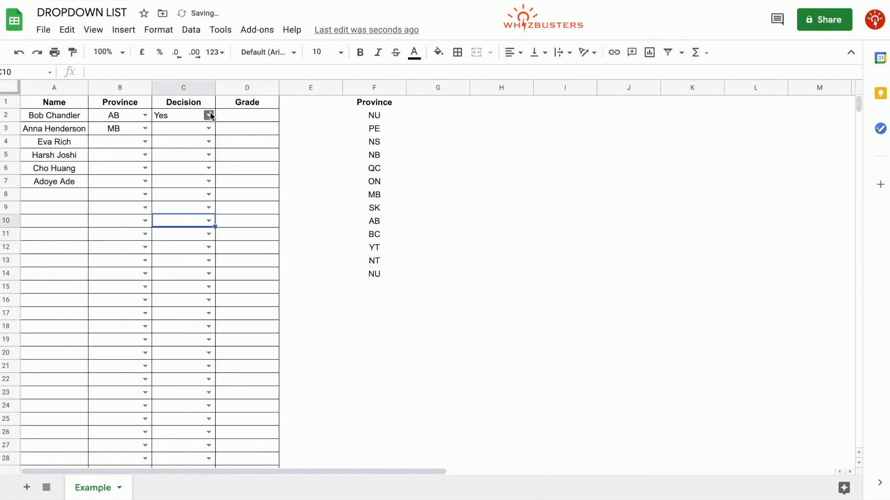
Choose Undecided from the Decision drop-down list in cell C2
click(209, 115)
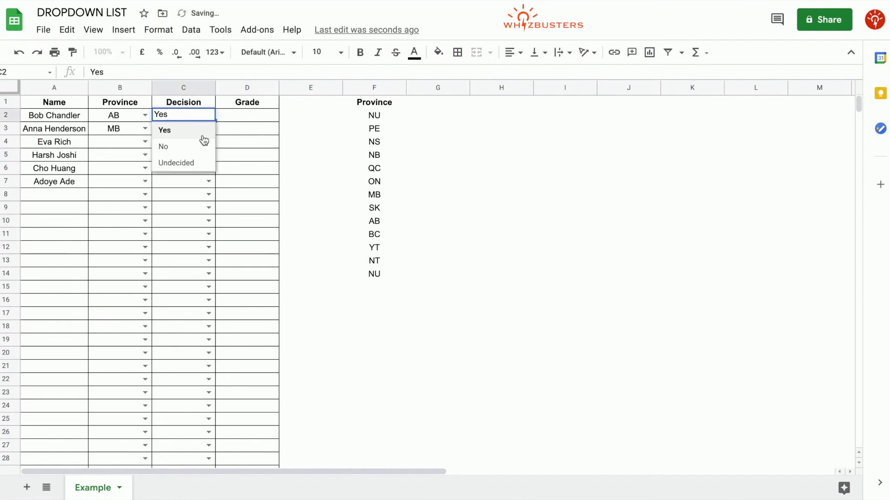
click(199, 163)
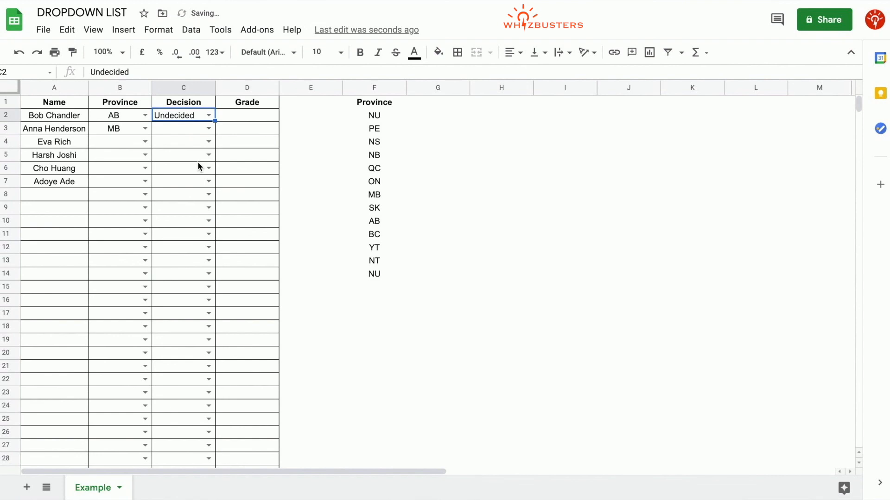
Add and save a list-of-items validation rule for Grade cells D2:D1000 with the items 1,2,3,4,5, rejecting invalid input and showing the default help text
click(259, 118)
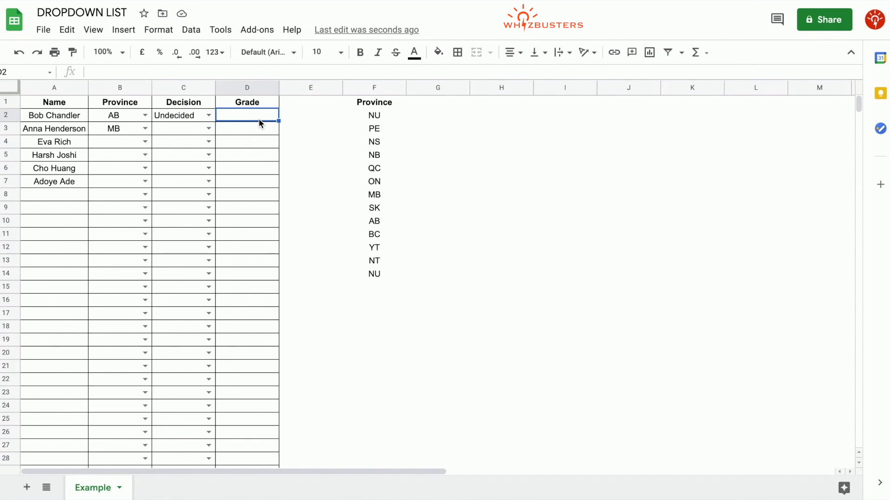
key(ctrl+shift+Down)
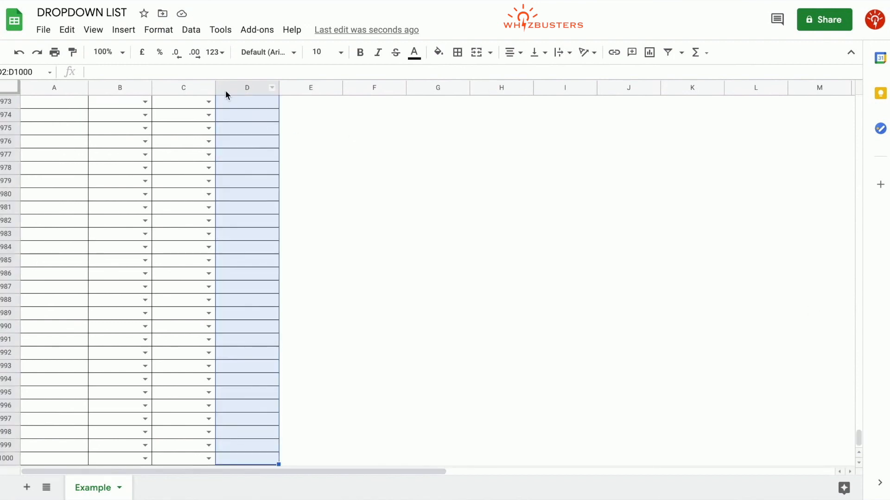
click(190, 30)
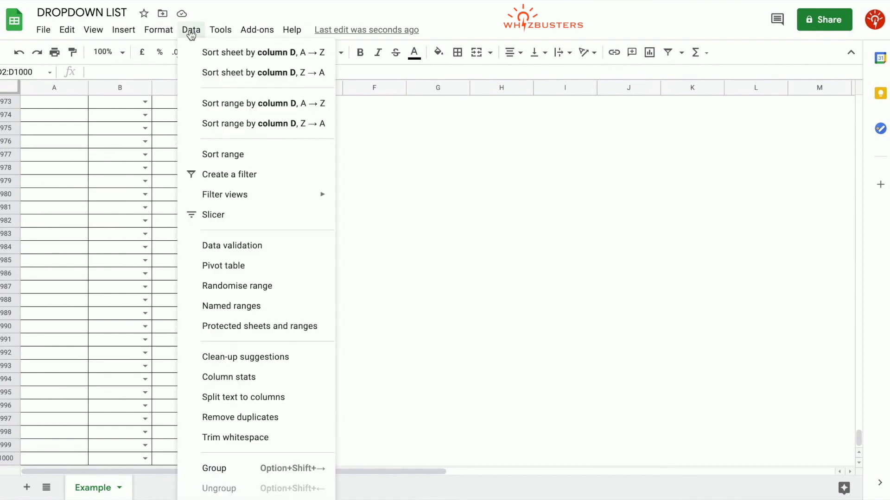
click(224, 252)
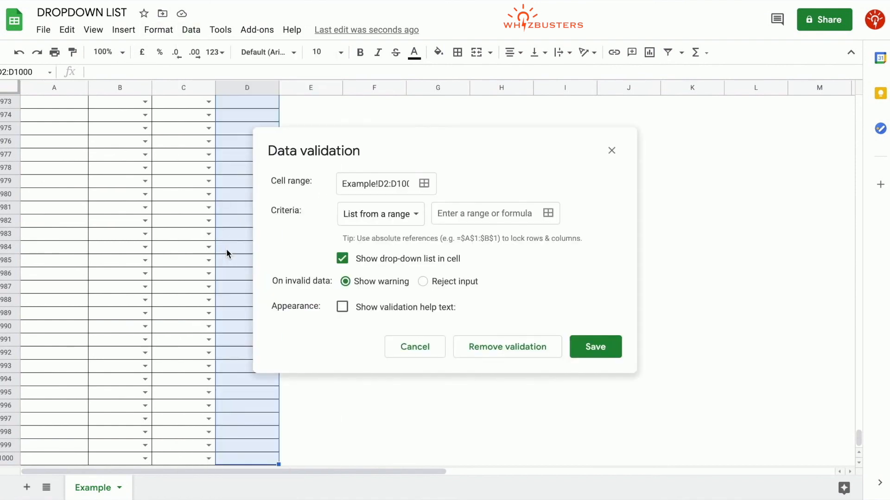
click(419, 222)
click(418, 233)
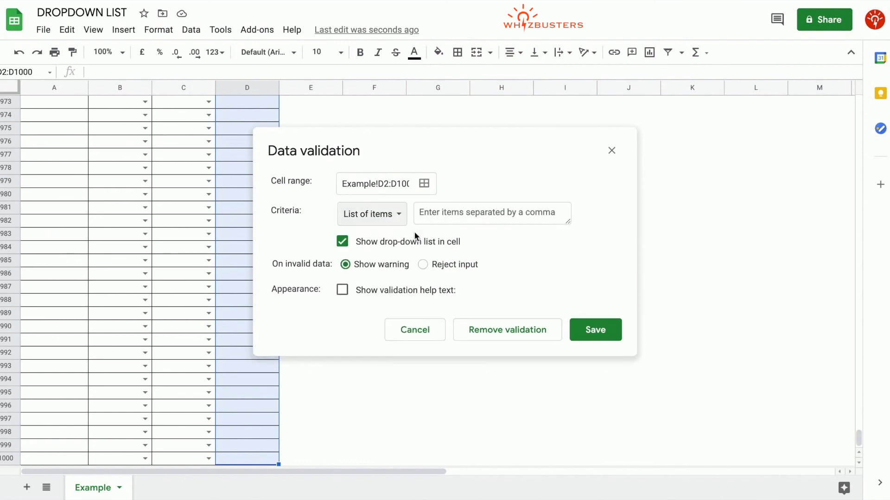
click(466, 209)
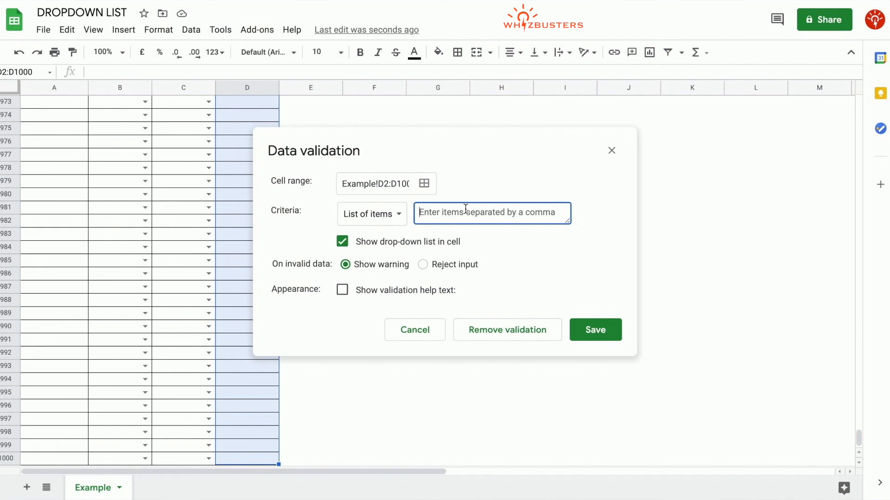
text(1)
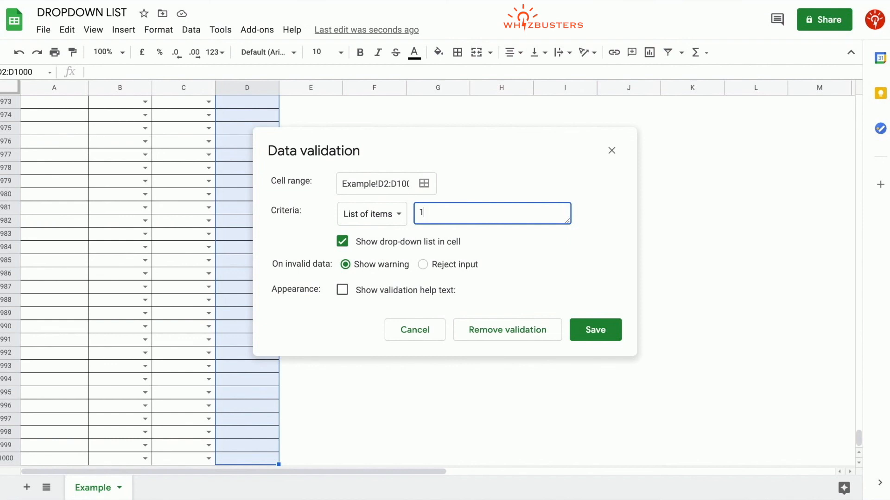
text(,2,3,4,5)
click(426, 266)
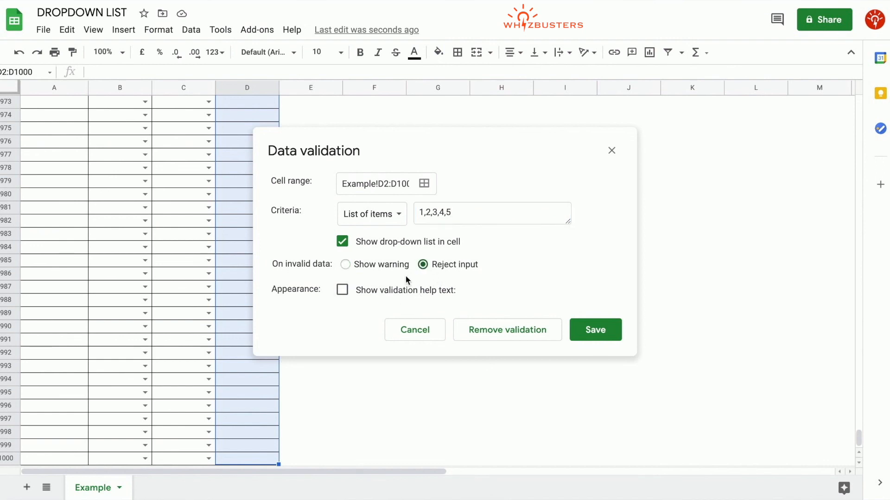
click(343, 292)
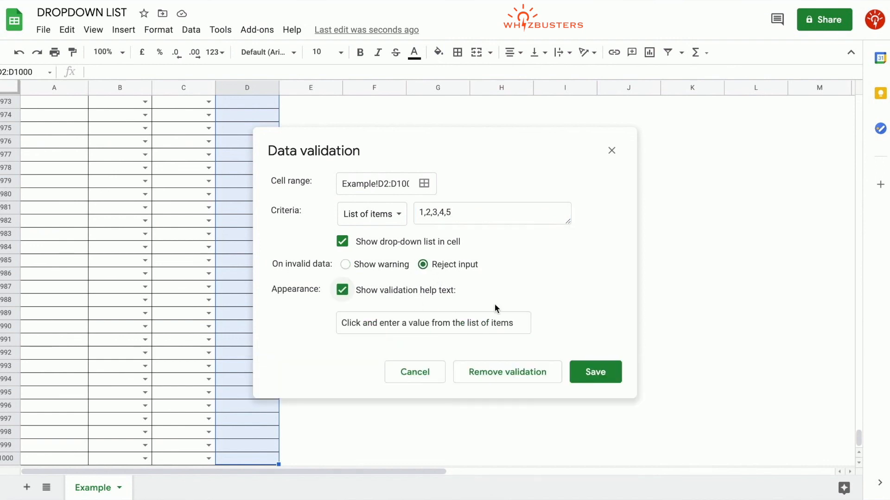
click(587, 371)
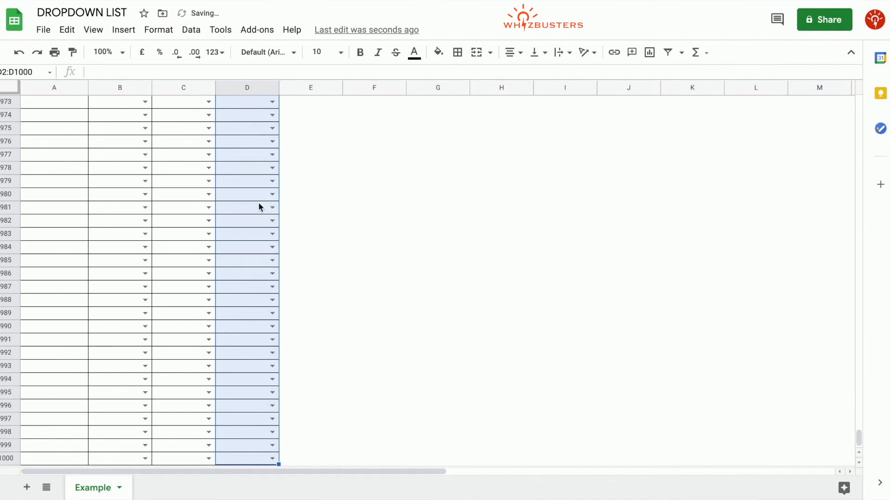
Choose 2 from the Grade drop-down list in cell D2 and 4 in cell D6
drag(859, 426, 725, 88)
click(296, 186)
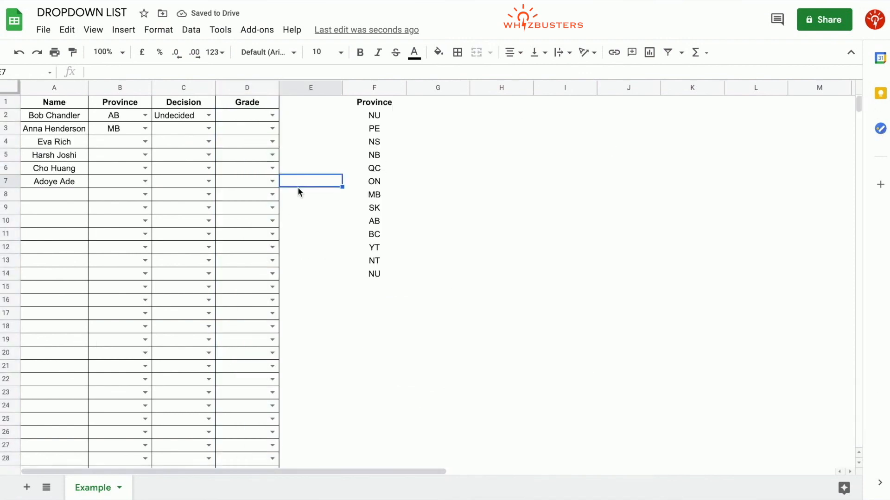
click(273, 116)
click(249, 146)
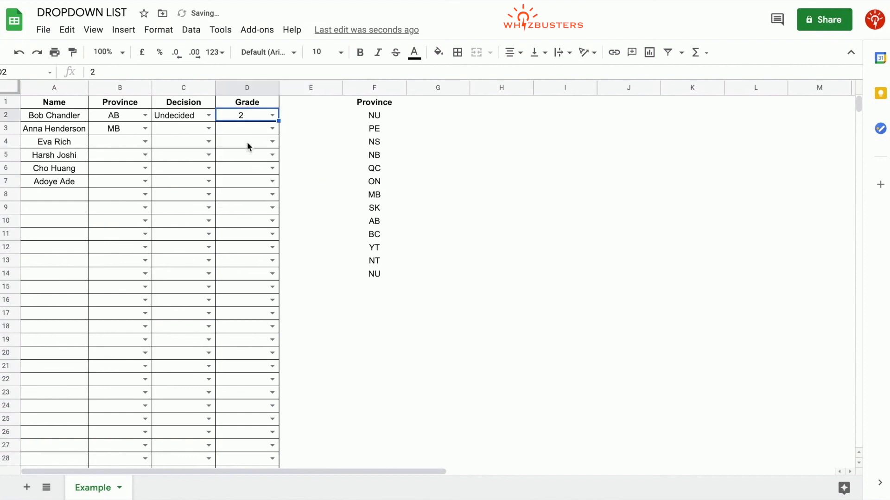
click(272, 168)
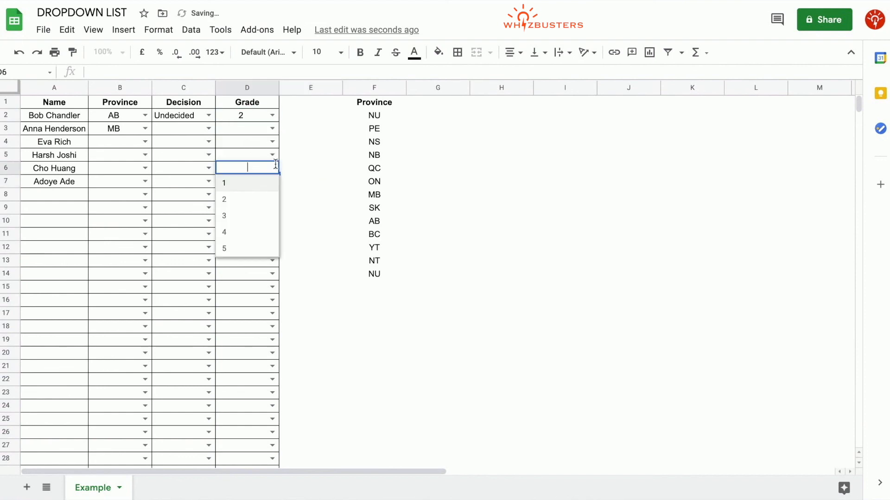
click(229, 234)
Try to enter the unlisted grade 30 in cell D3 to test the validation rule
click(274, 131)
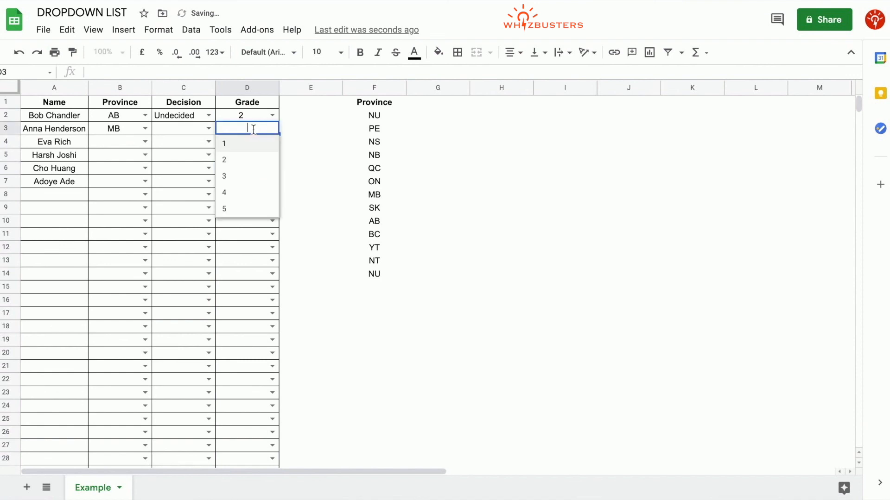
text(33)
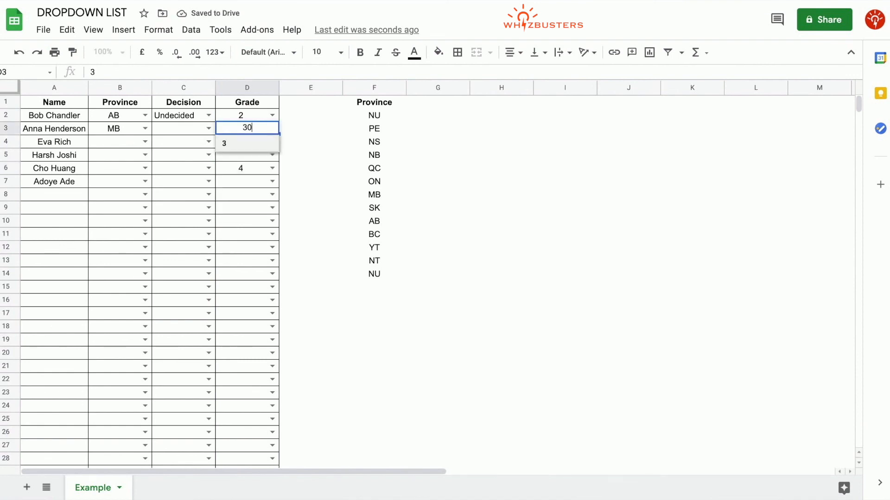
key(Return)
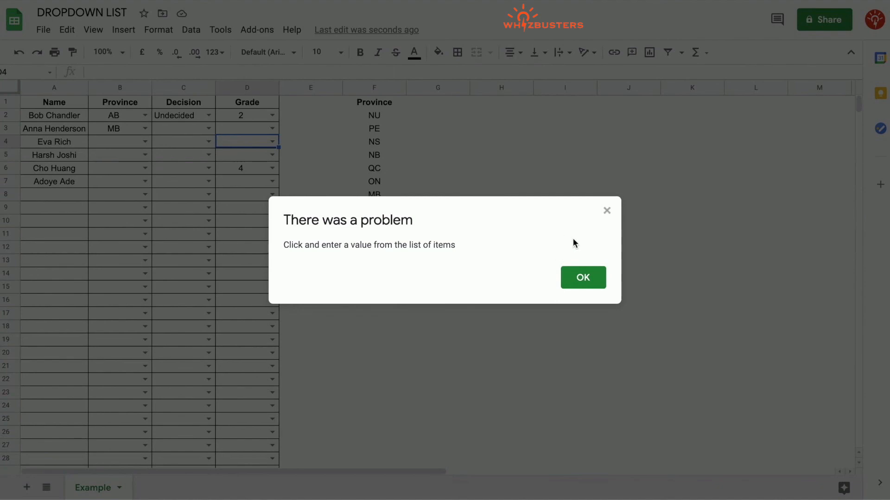
click(582, 277)
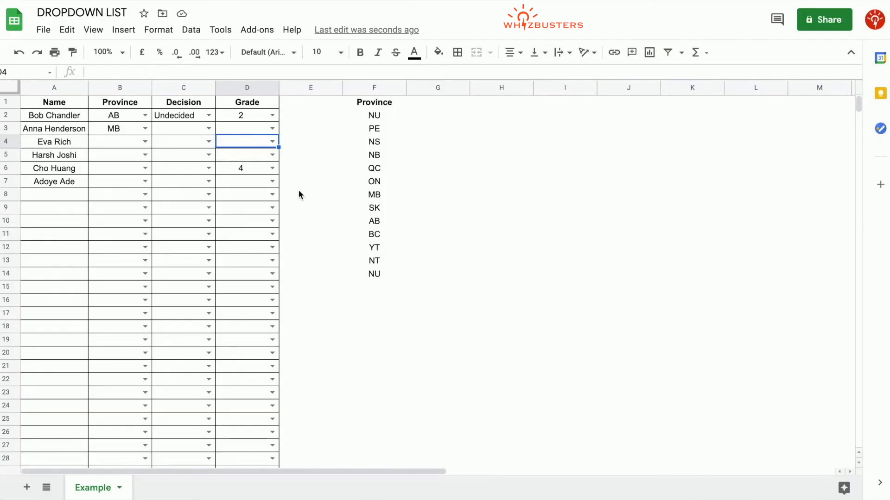